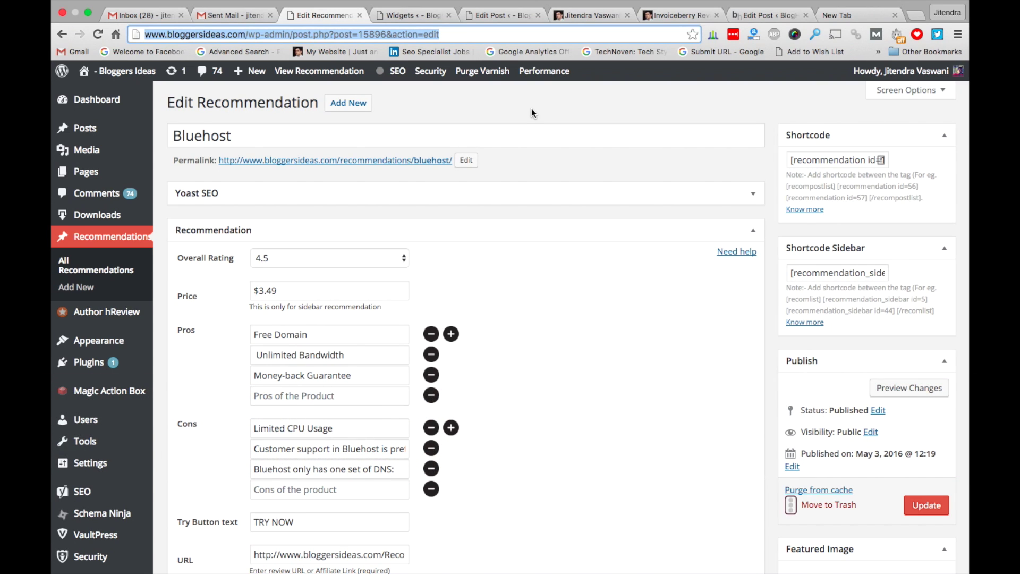
Show the bloggersideas.com homepage scrolled to the Best Recommended Hosting sidebar widget
left_click(591, 16)
scroll(716, 291, "down", 15)
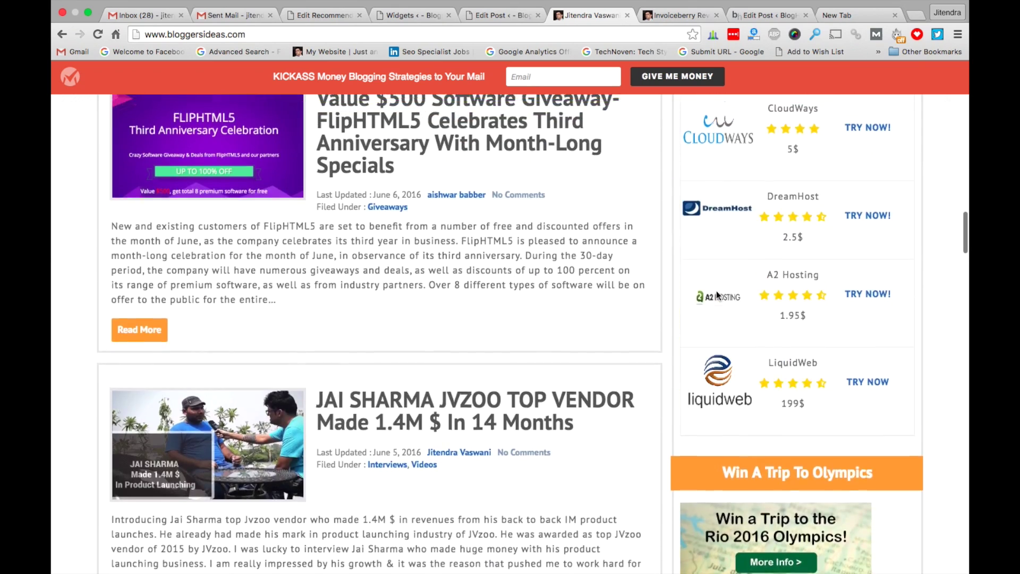
scroll(716, 294, "up", 10)
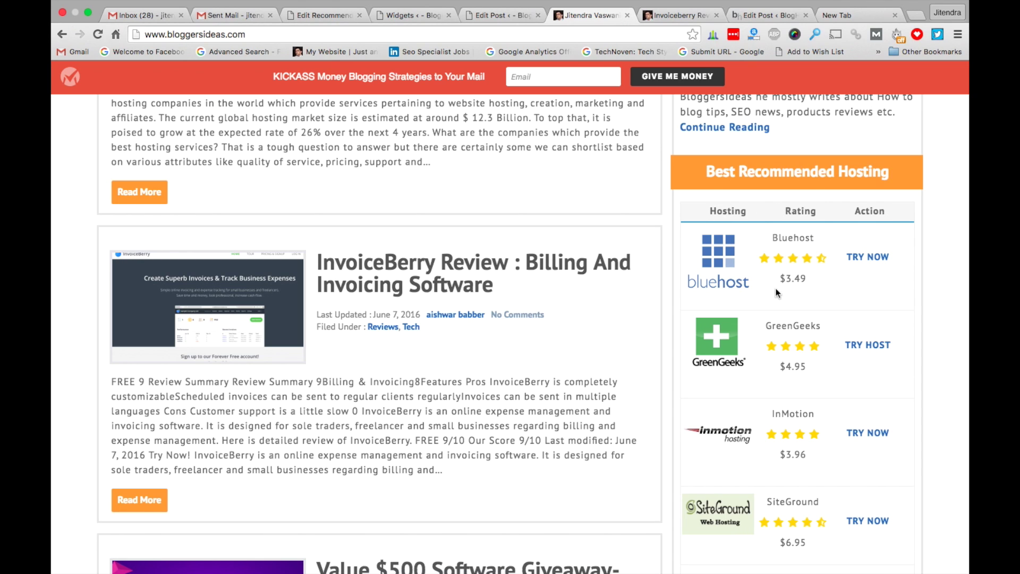
scroll(678, 352, "down", 2)
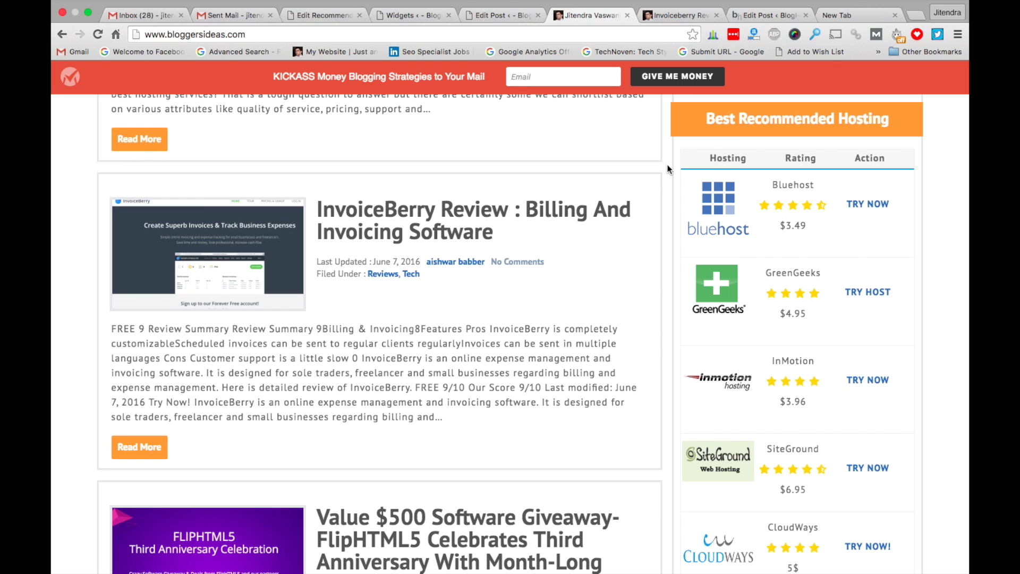
Open All Recommendations in a separate tab, view it, then return to the Bluehost edit form
left_click(334, 15)
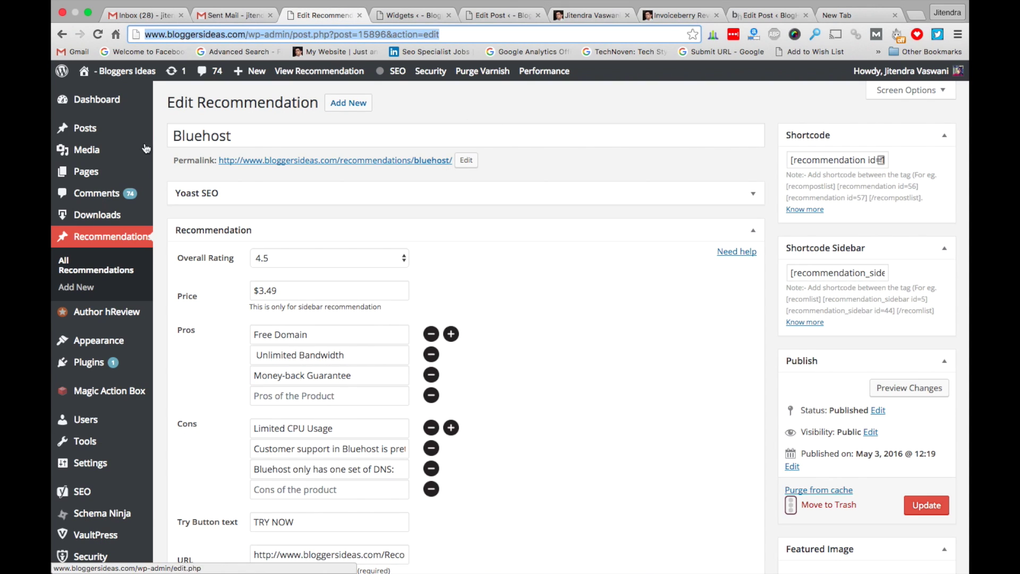
left_click(96, 266, "super")
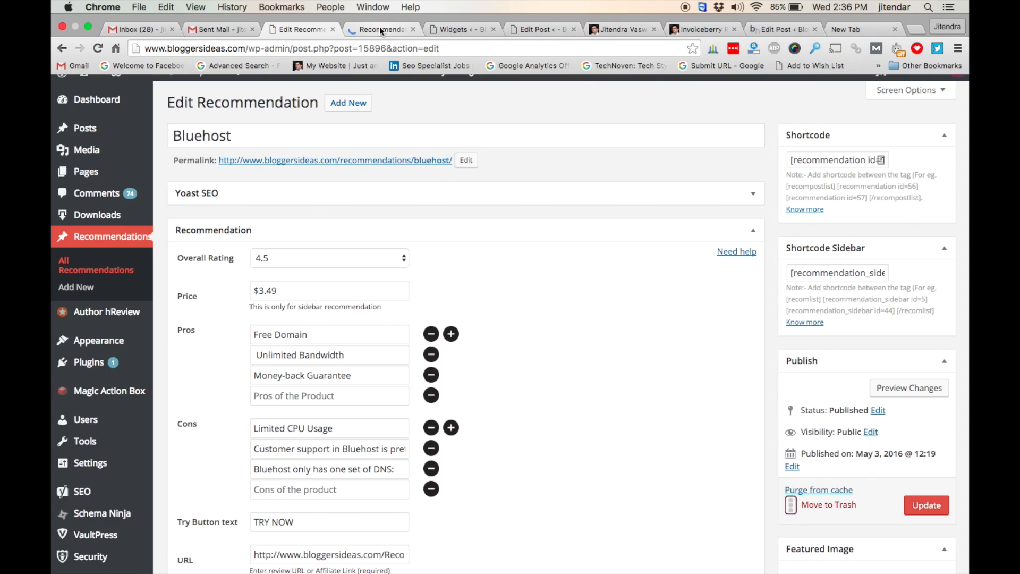
left_click(380, 26)
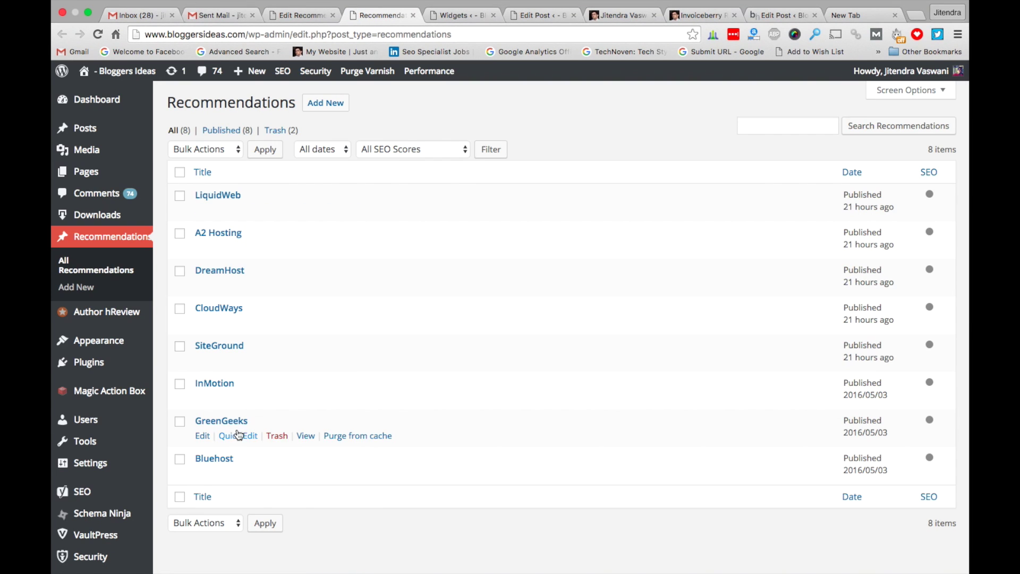
left_click(269, 19)
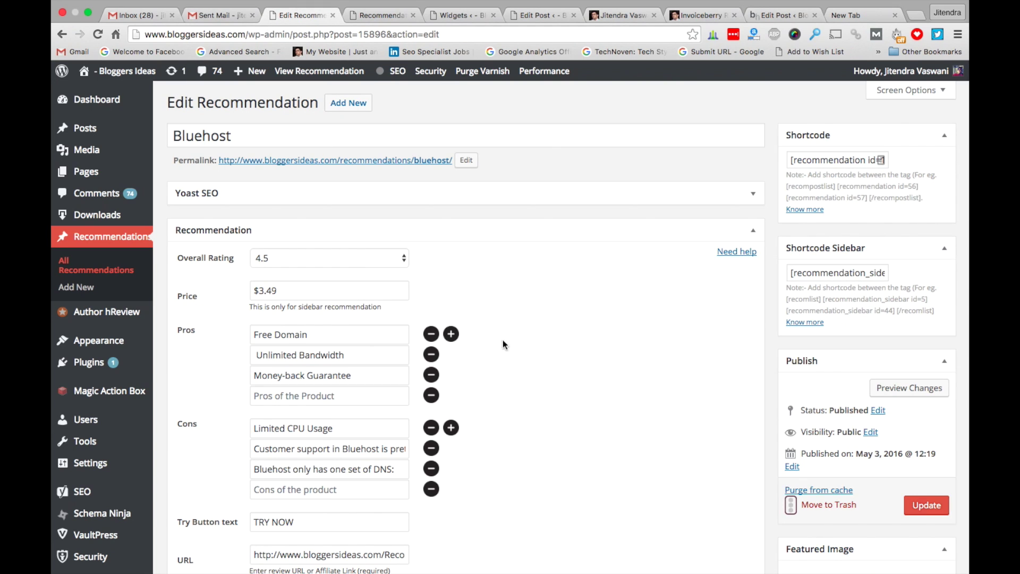
scroll(471, 374, "down", 1)
scroll(471, 376, "up", 1)
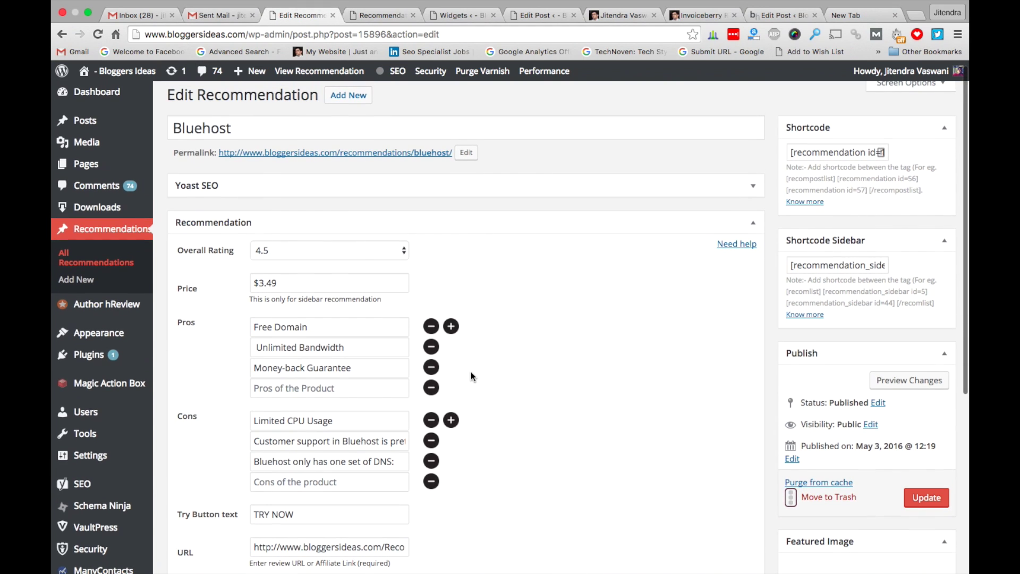
left_click(269, 126)
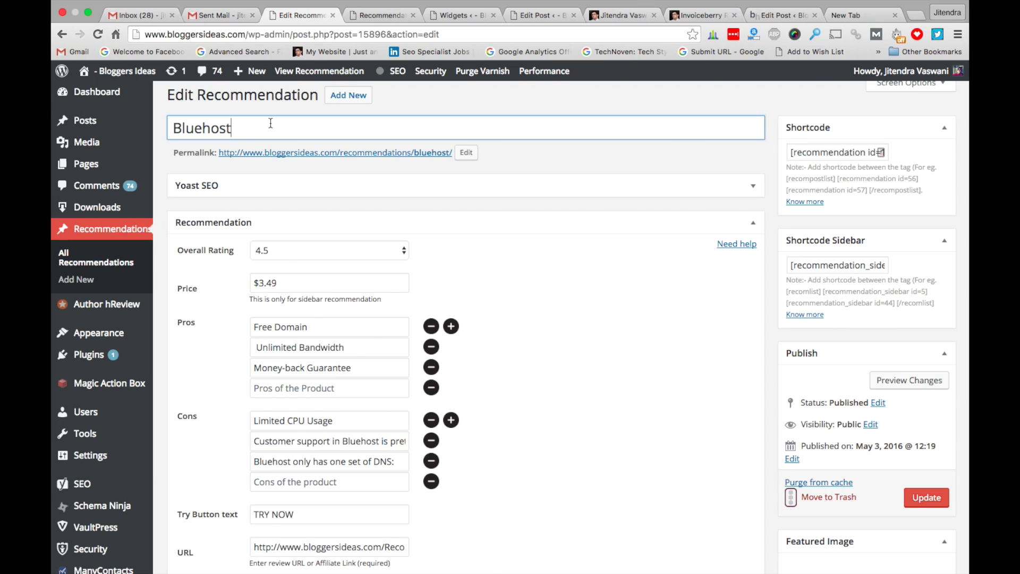
left_click(355, 249)
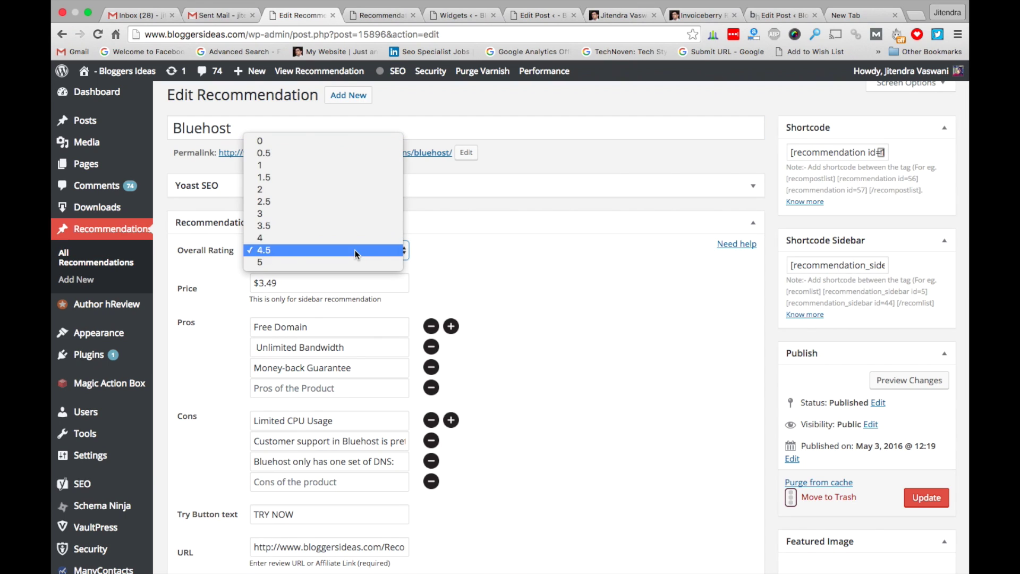
left_click(499, 263)
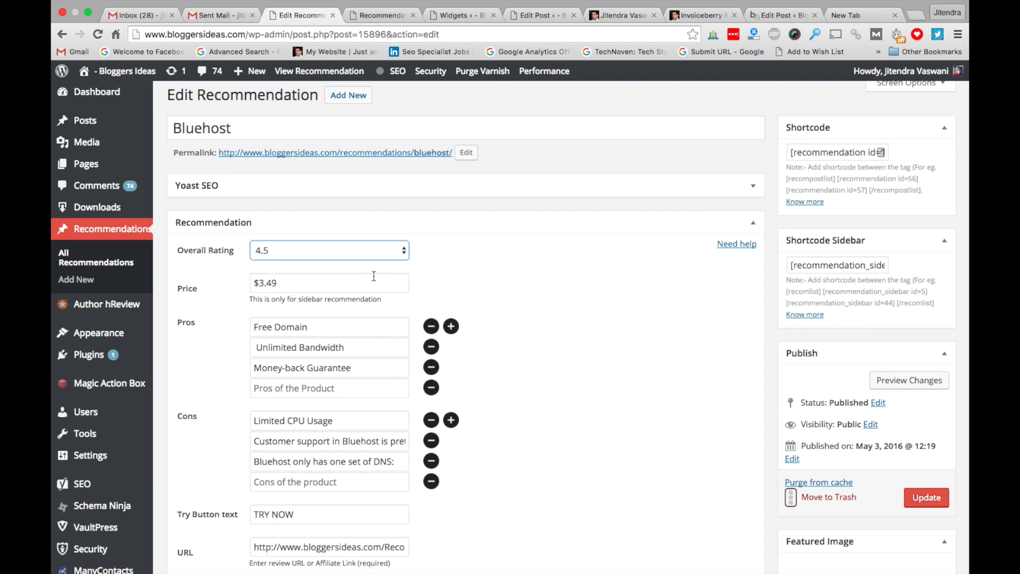
key("Tab")
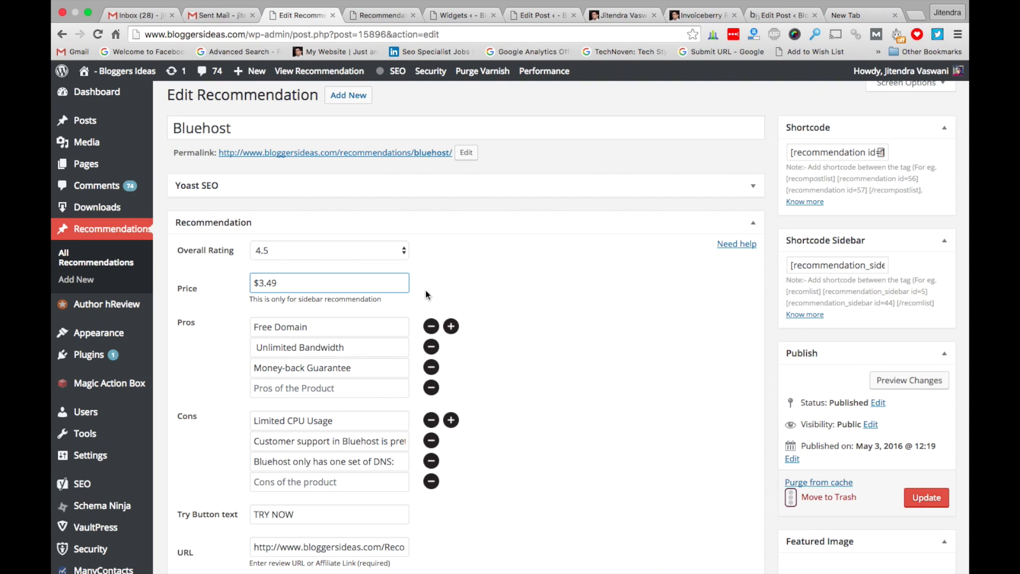
left_click(389, 295)
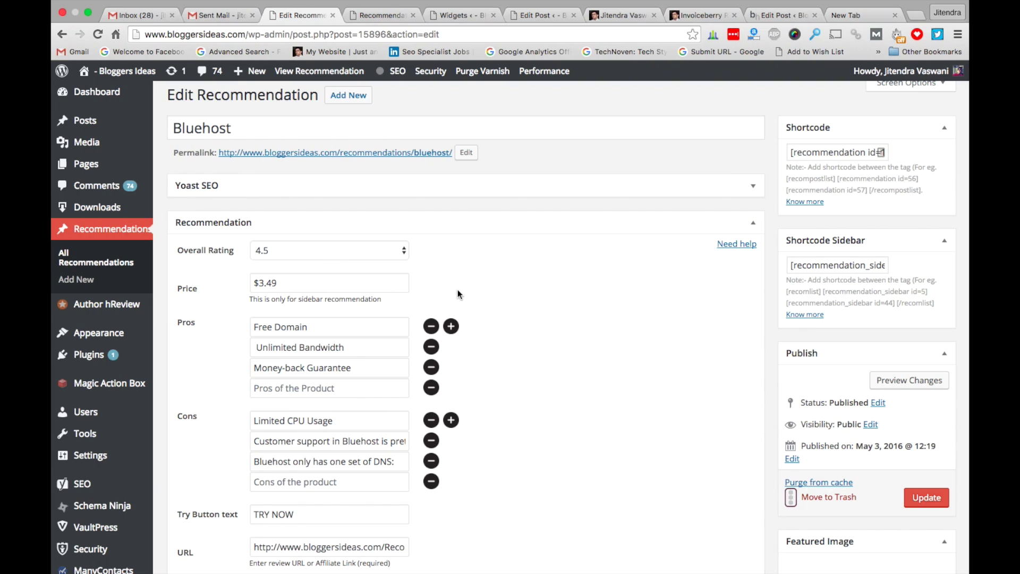
scroll(460, 322, "down", 1)
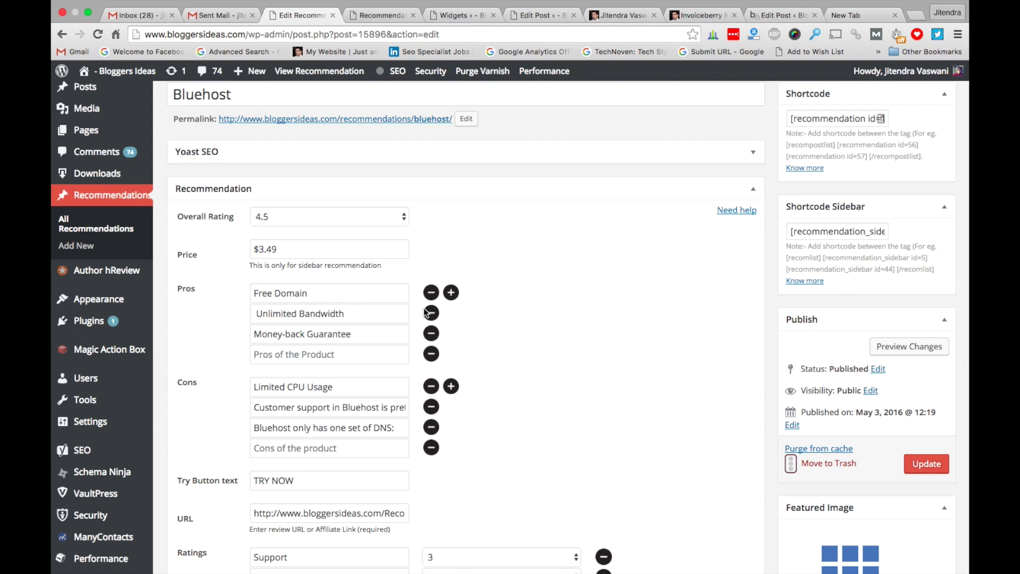
scroll(362, 368, "down", 2)
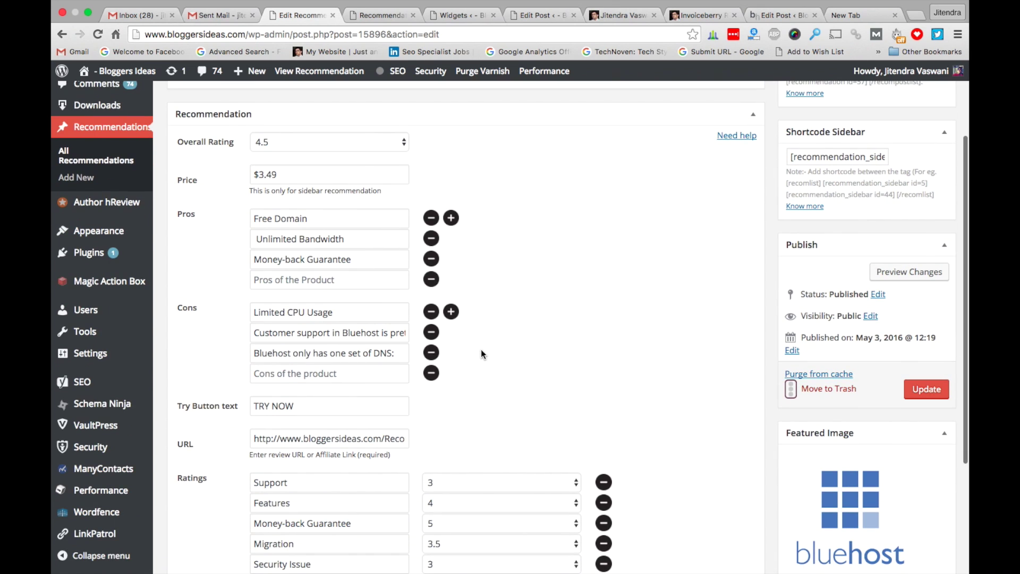
scroll(481, 349, "down", 1)
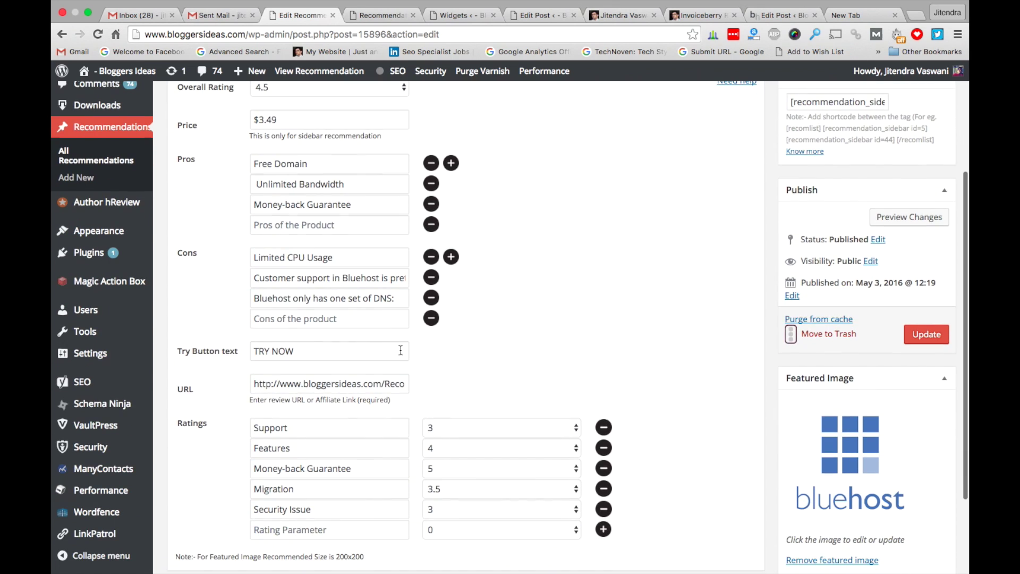
left_click(620, 16)
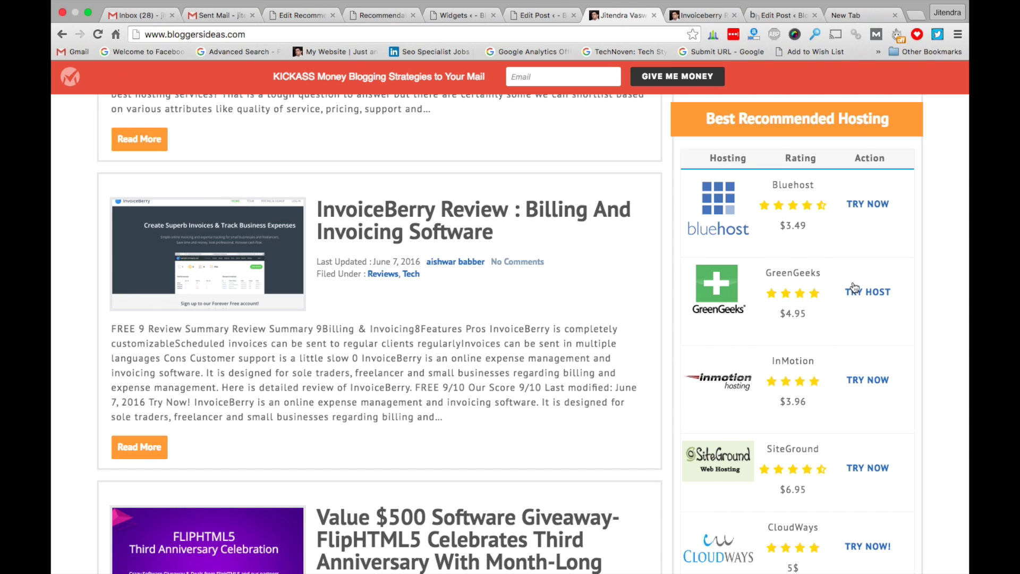
left_click(313, 16)
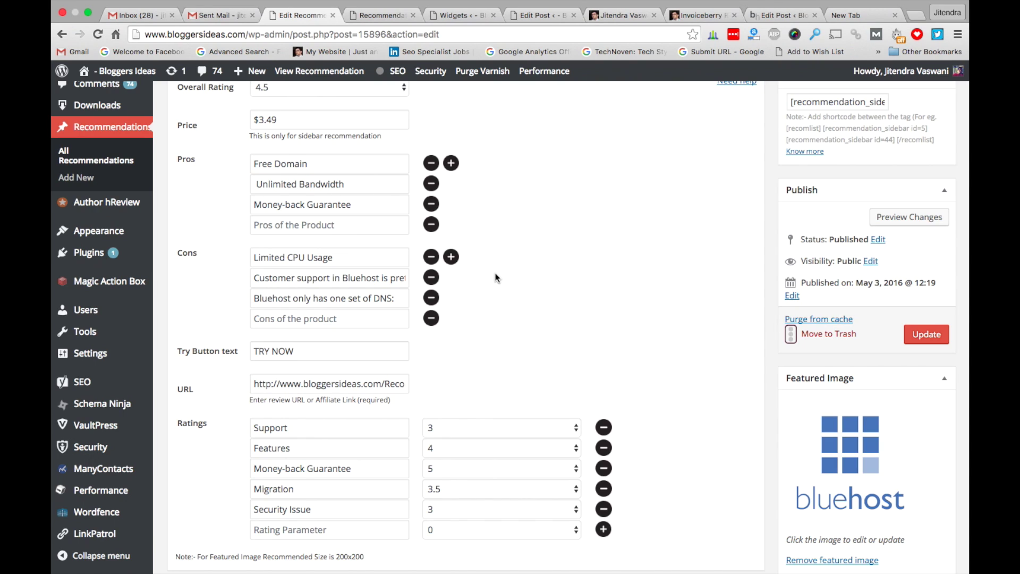
left_click(394, 384)
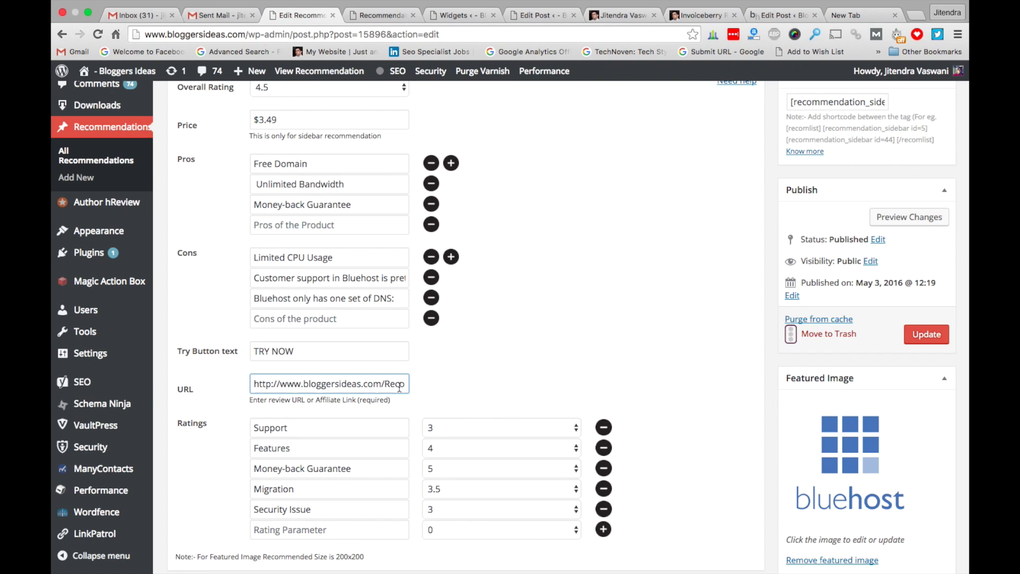
scroll(417, 396, "down", 4)
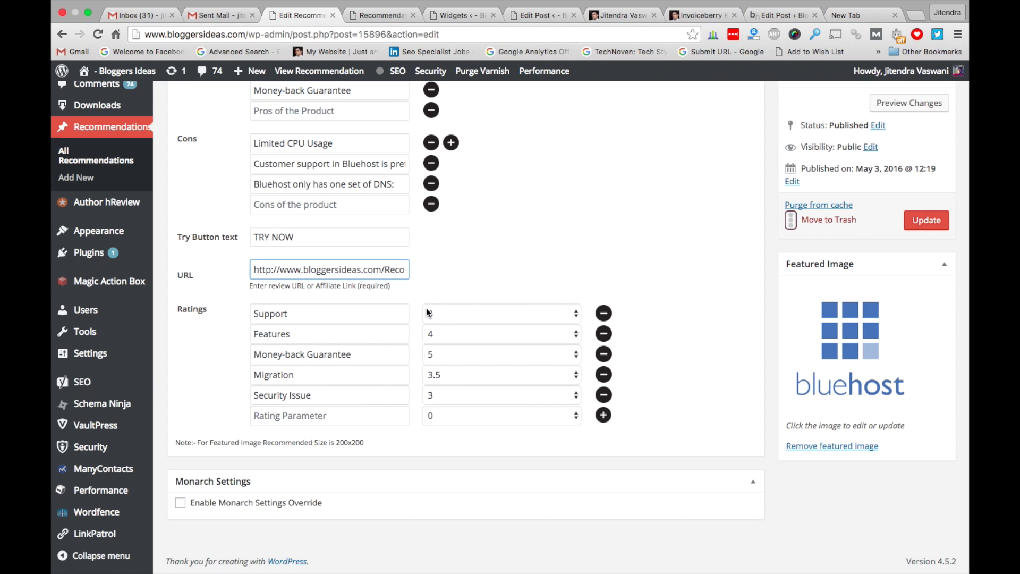
scroll(492, 279, "up", 3)
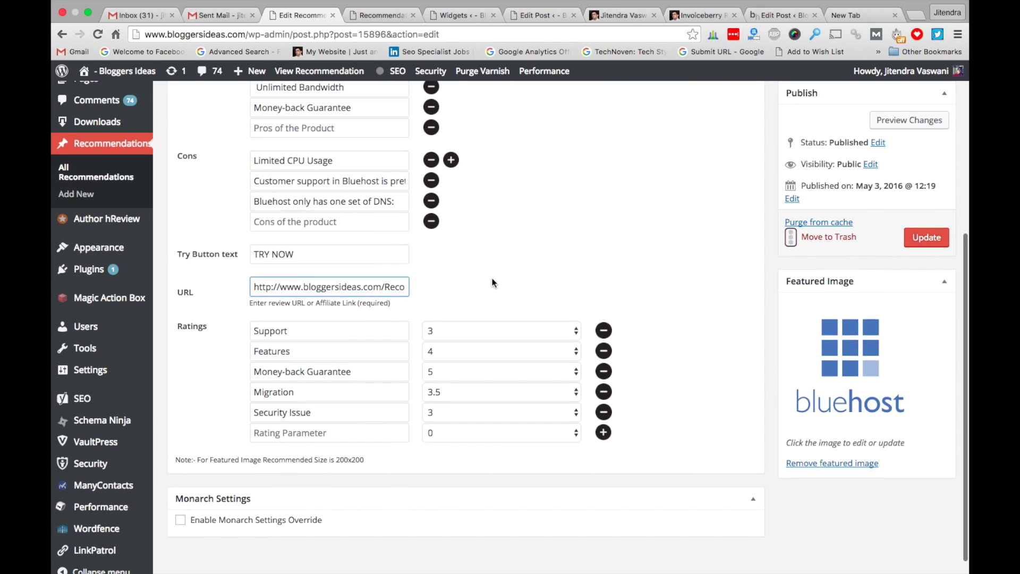
scroll(492, 279, "down", 3)
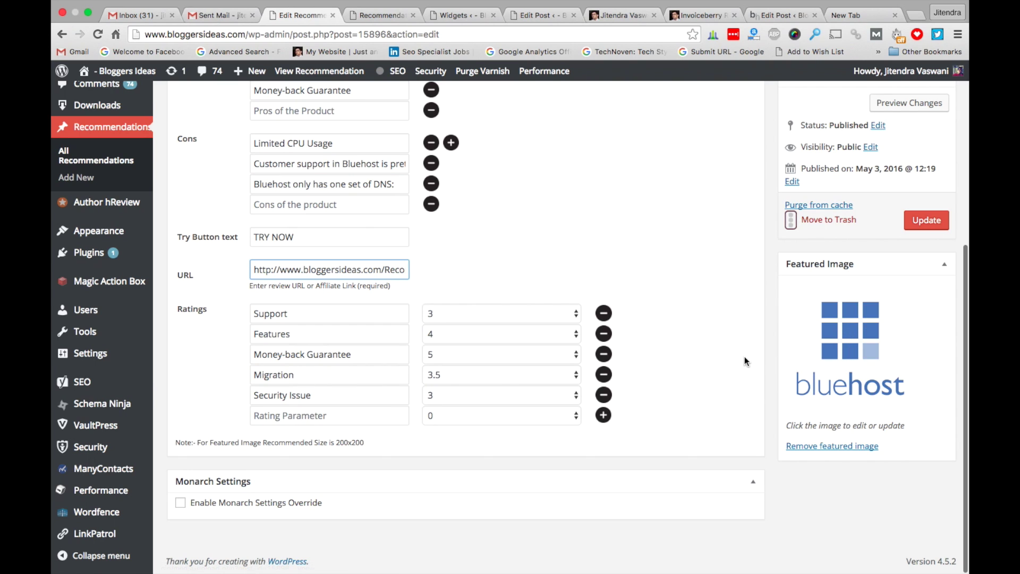
left_click_drag(371, 442, 243, 443)
left_click(337, 456)
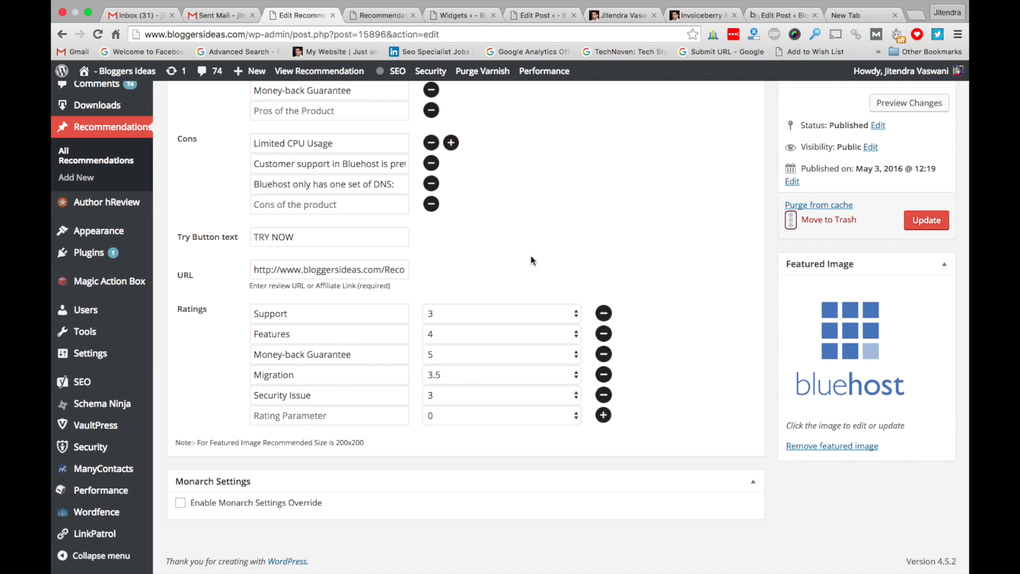
left_click(621, 15)
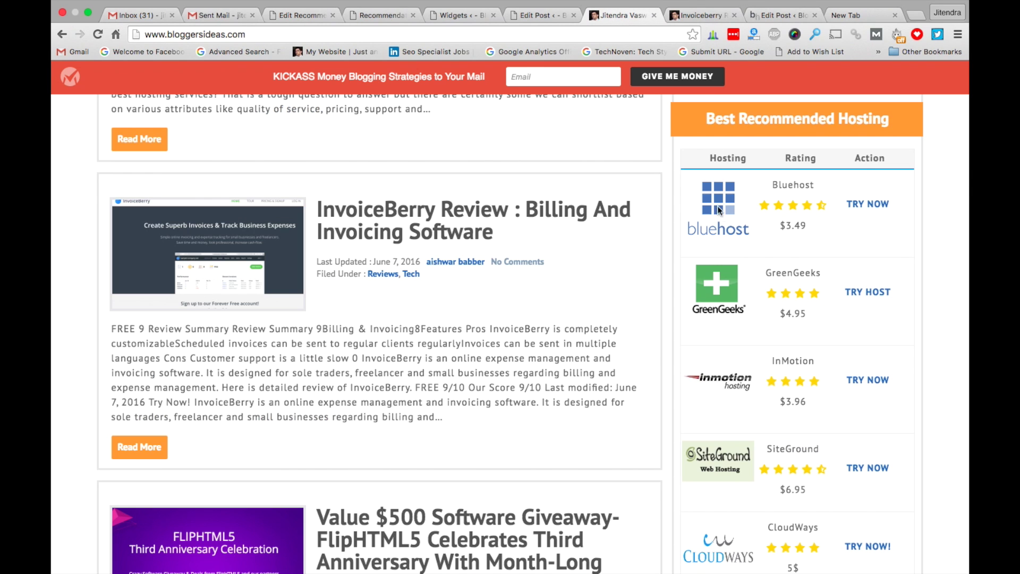
left_click(314, 17)
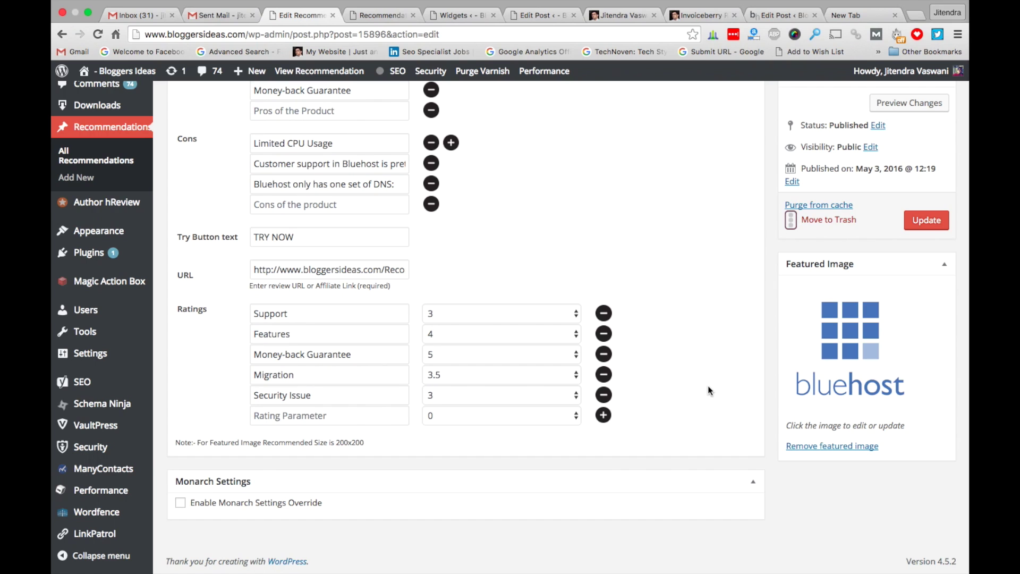
scroll(696, 339, "up", 5)
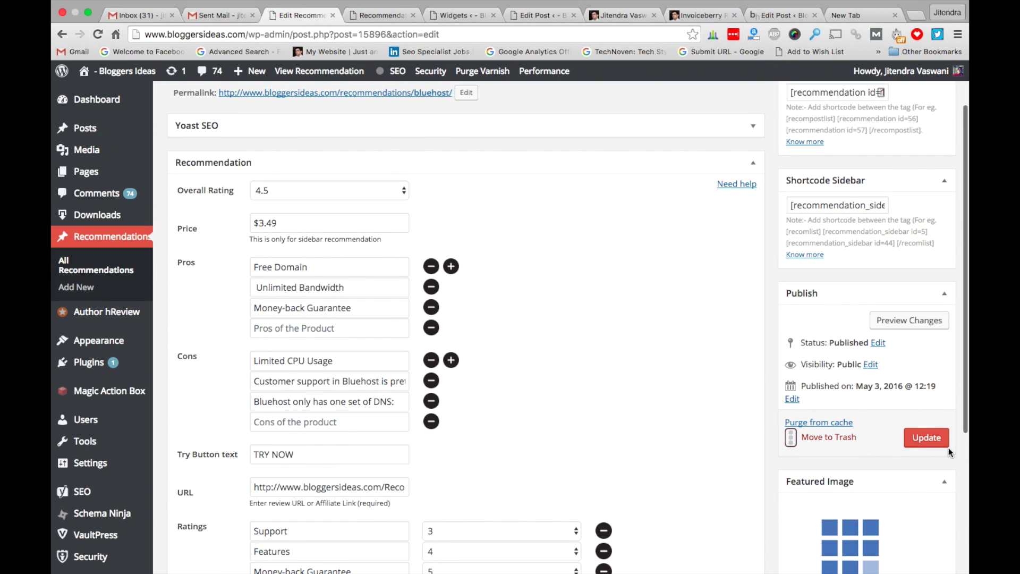
Select the entire value of the Bluehost recommendation's Shortcode Sidebar field
scroll(660, 382, "up", 3)
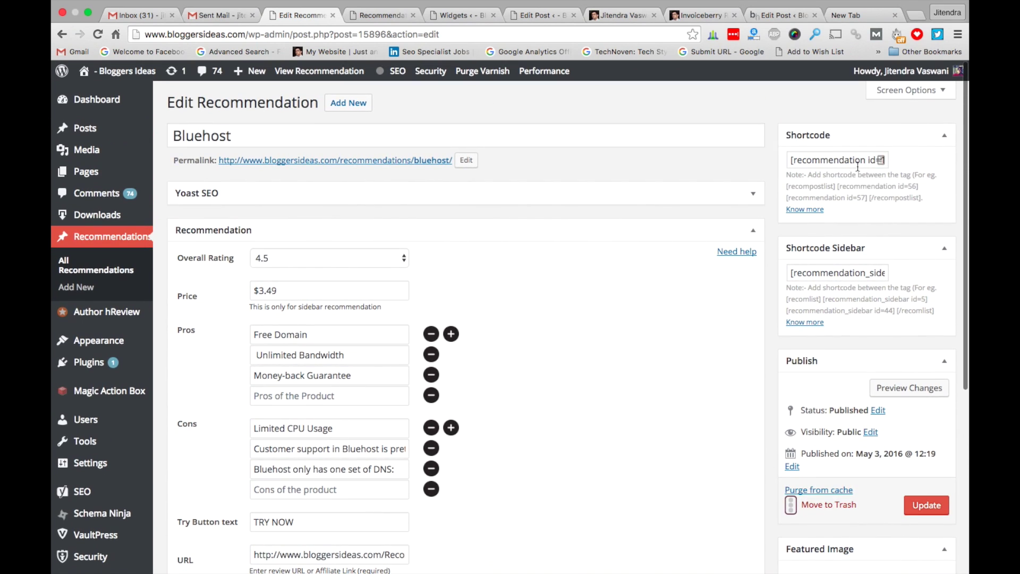
left_click(821, 157)
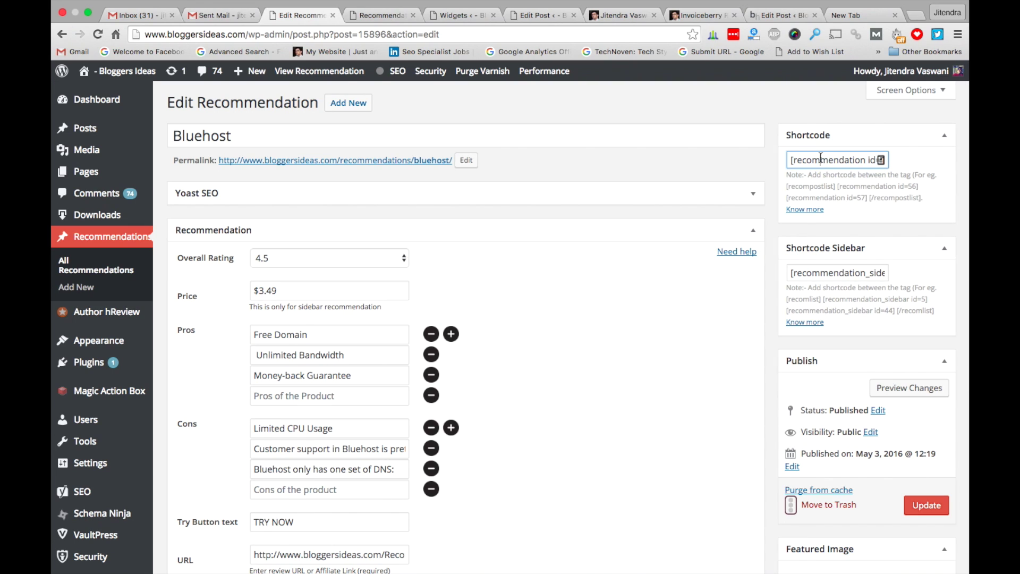
left_click(834, 273)
key("super+a")
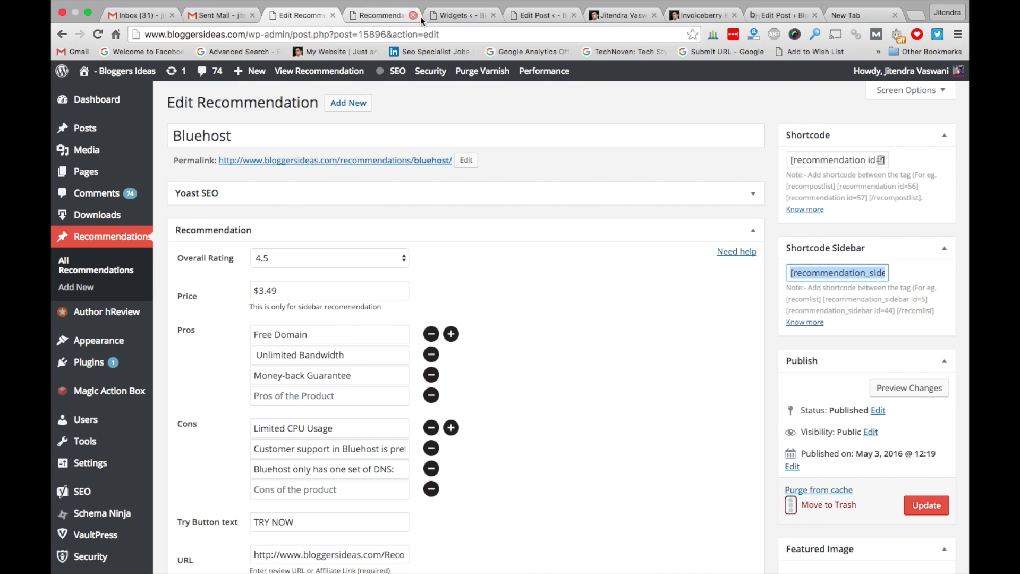
On the Widgets page, place the cursor in the Best Recommended Hosting widget's Content box
left_click(454, 21)
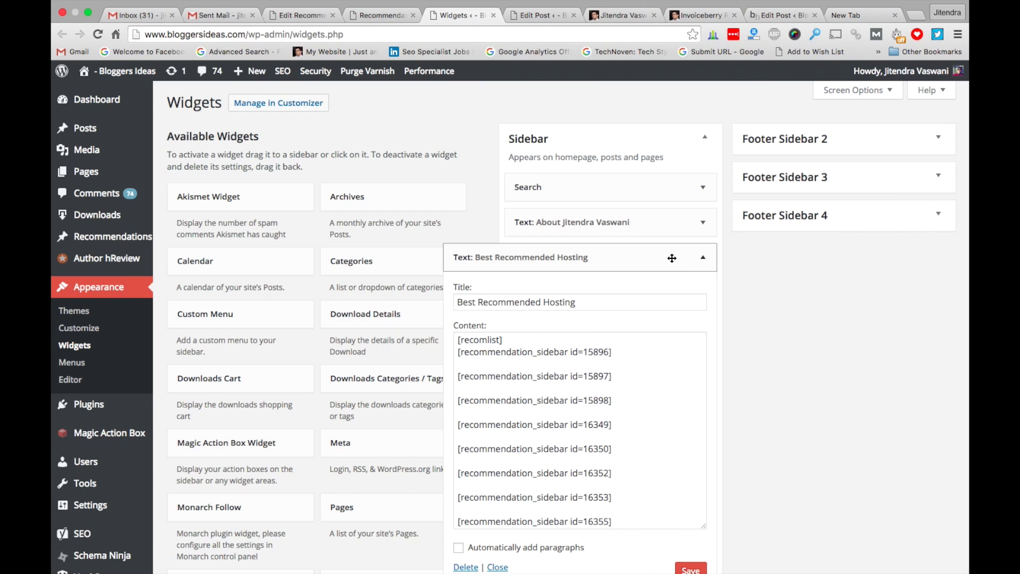
scroll(743, 361, "down", 10)
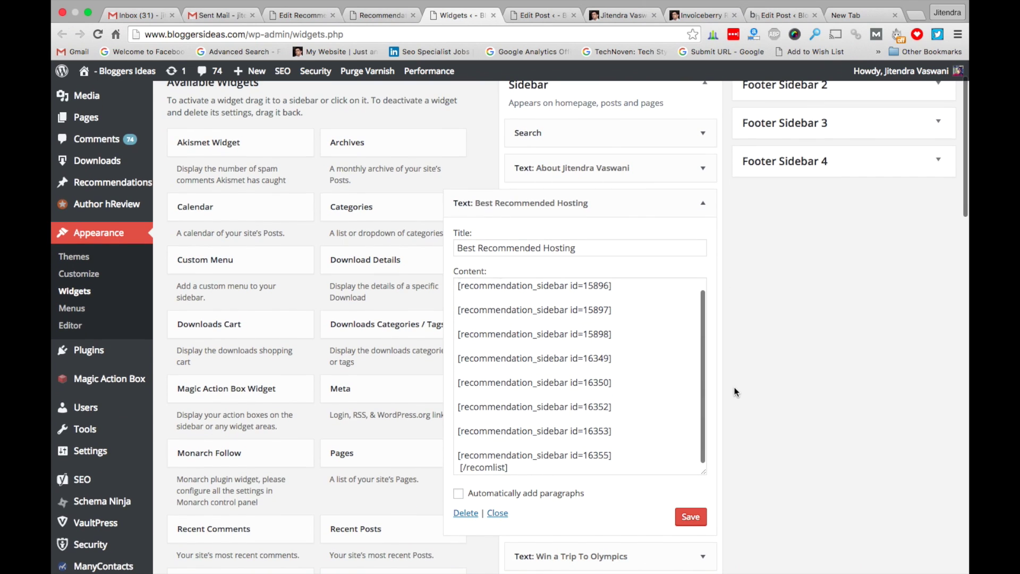
scroll(735, 386, "down", 5)
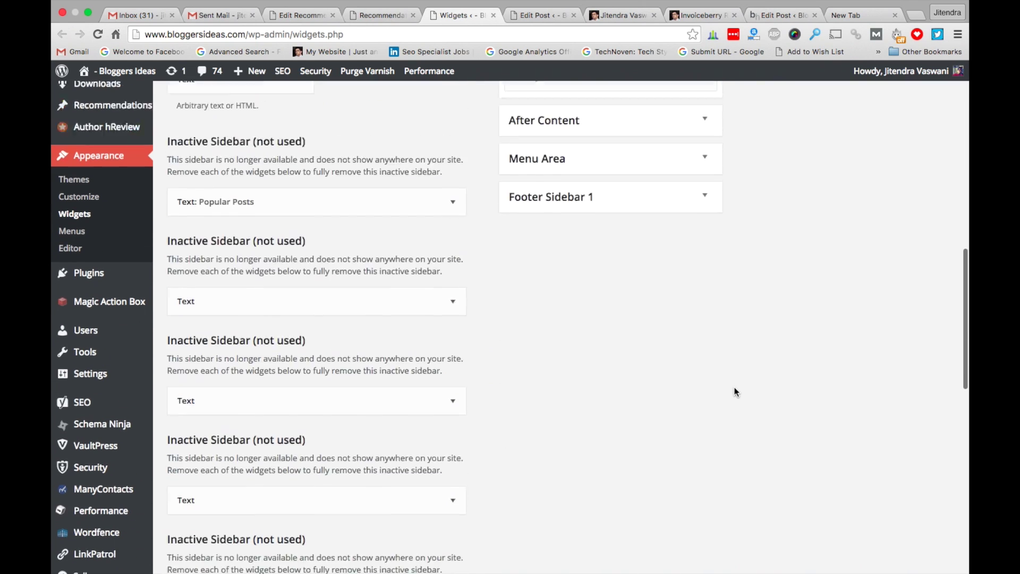
scroll(734, 387, "up", 10)
scroll(734, 387, "up", 2)
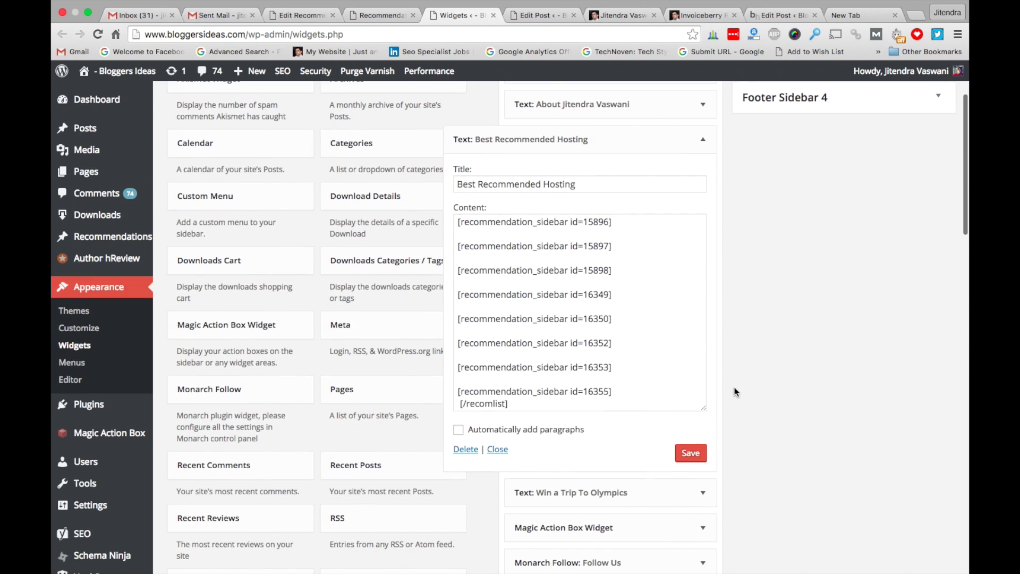
left_click(618, 246)
Add a duplicate [recommendation_sidebar id=15896] line, fix its closing bracket, and close the widget
scroll(534, 338, "up", 5)
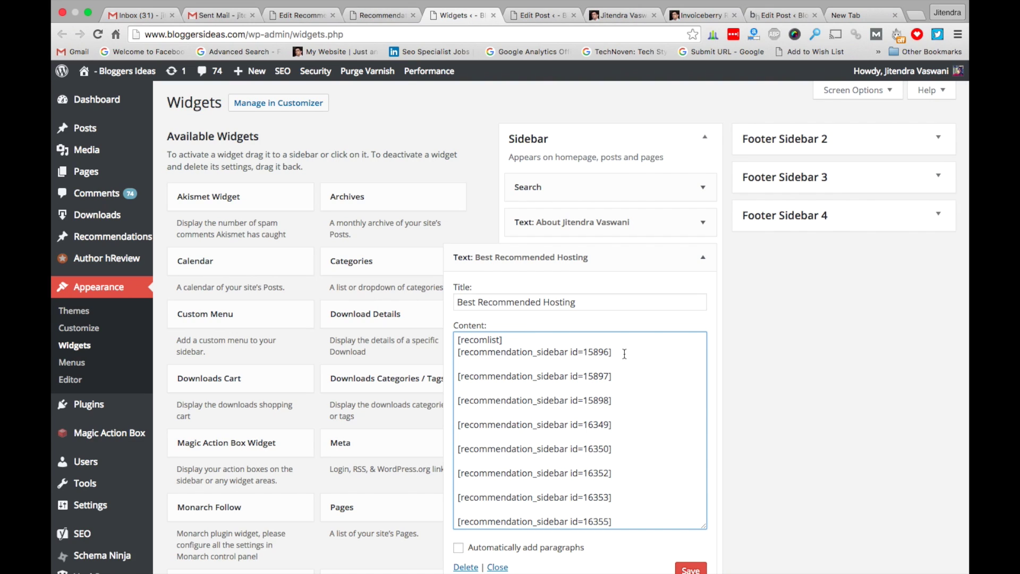
key("Return")
key("Return")
type("[recommendation_sidebar id=15896]")
key("BackSpace")
type("]")
scroll(743, 368, "down", 6)
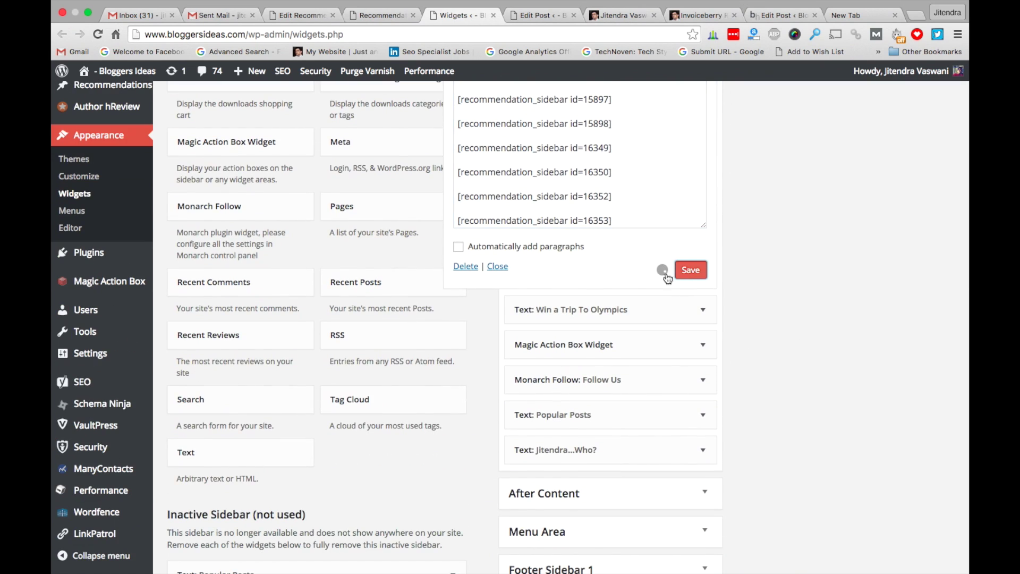
scroll(611, 206, "down", 4)
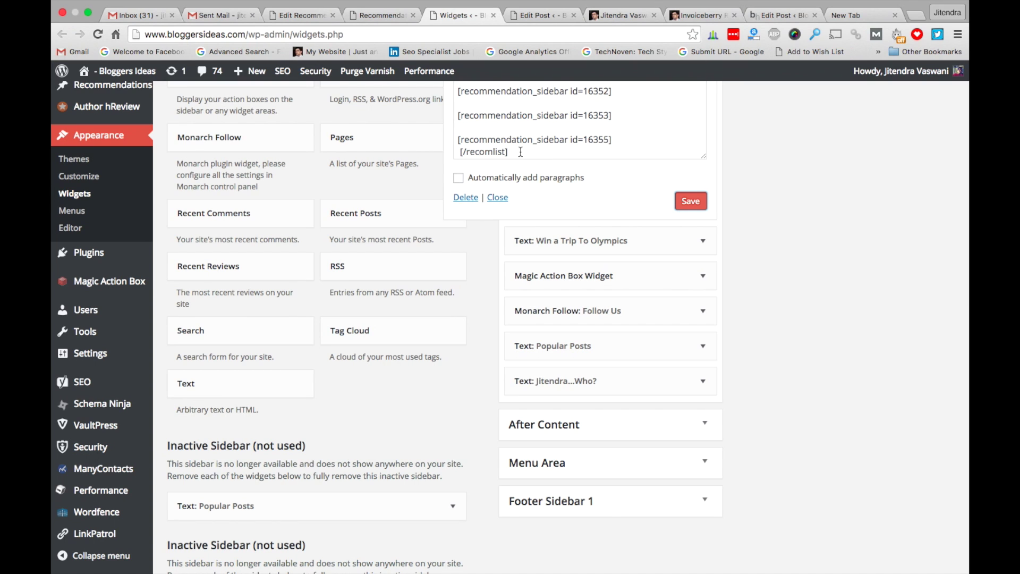
left_click(493, 195)
Purge Varnish, empty all caches via Performance, and reload the live blog homepage
scroll(493, 193, "up", 7)
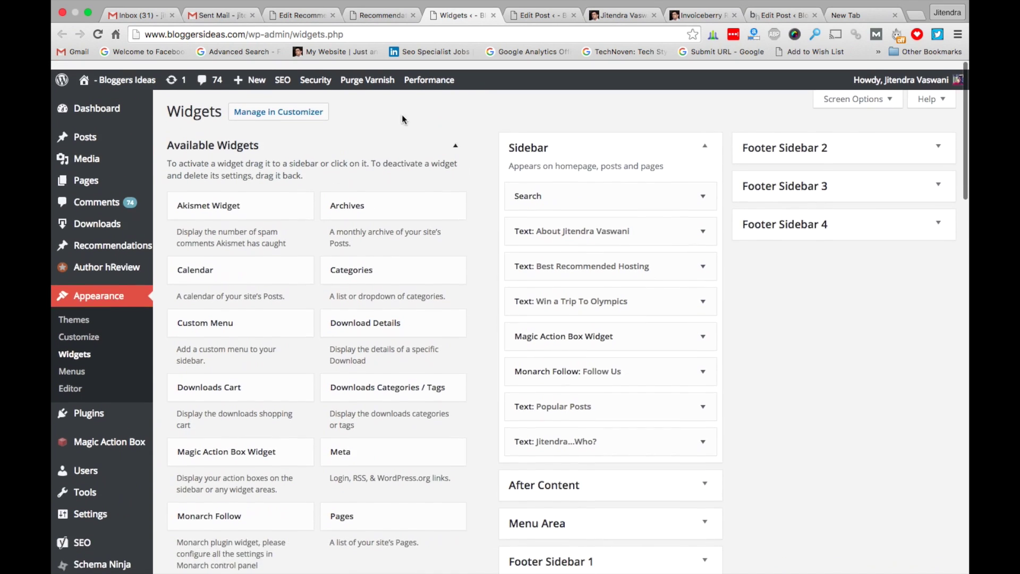
left_click(383, 71)
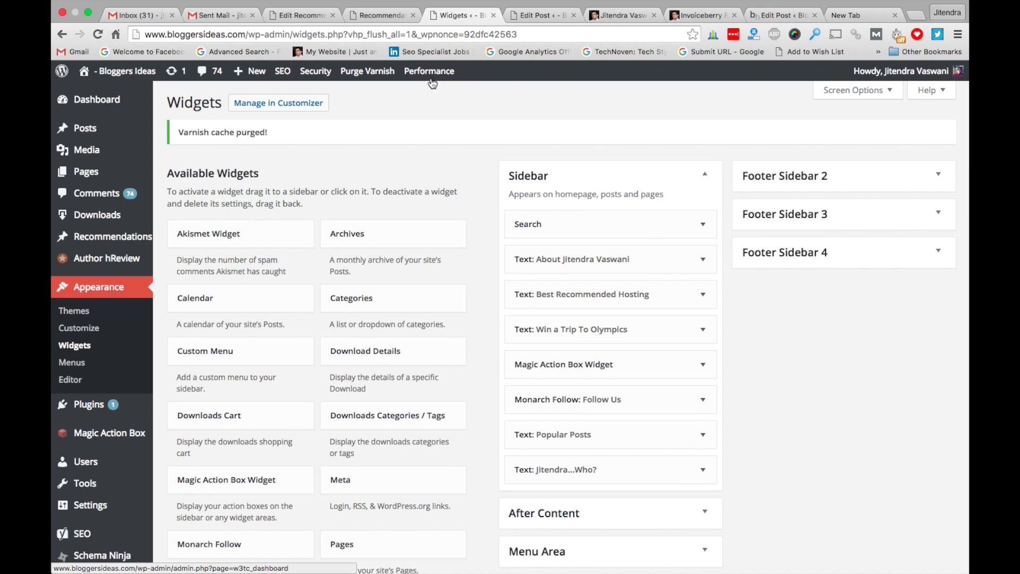
mouse_move(434, 76)
left_click(434, 94)
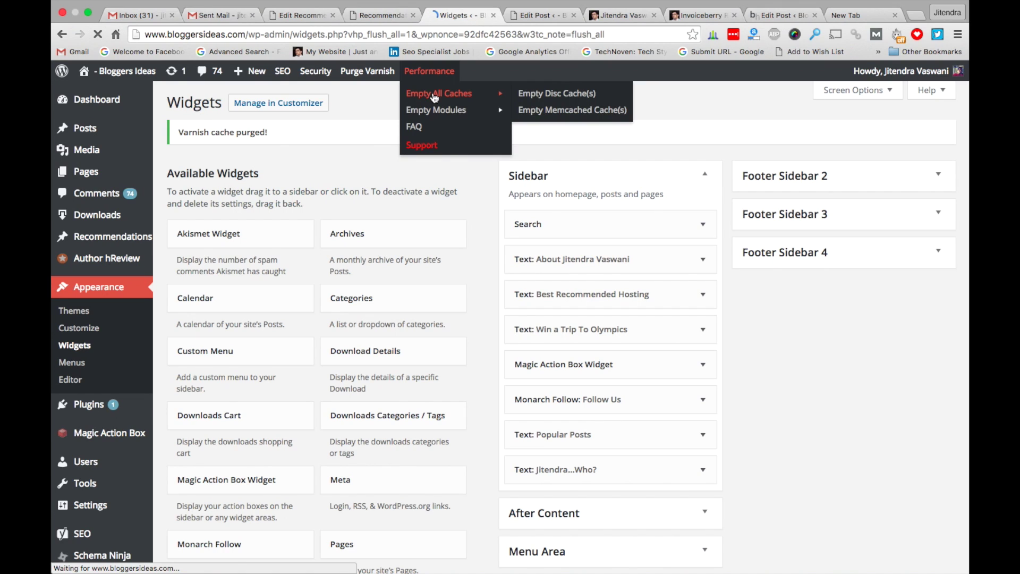
left_click(621, 14)
key("super+r")
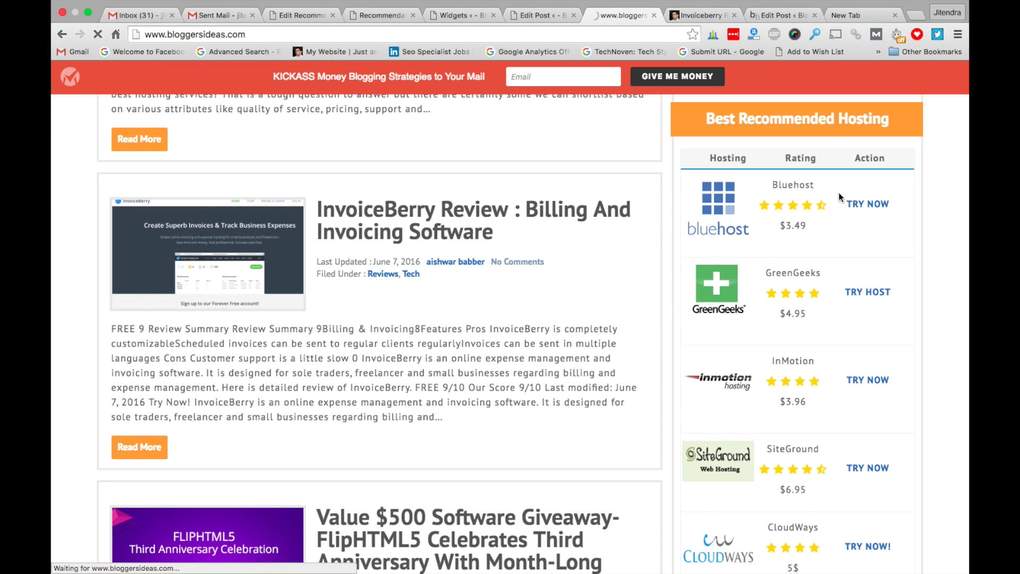
Check that the homepage hosting sidebar lists Bluehost twice, then return to Widgets admin
left_click(453, 20)
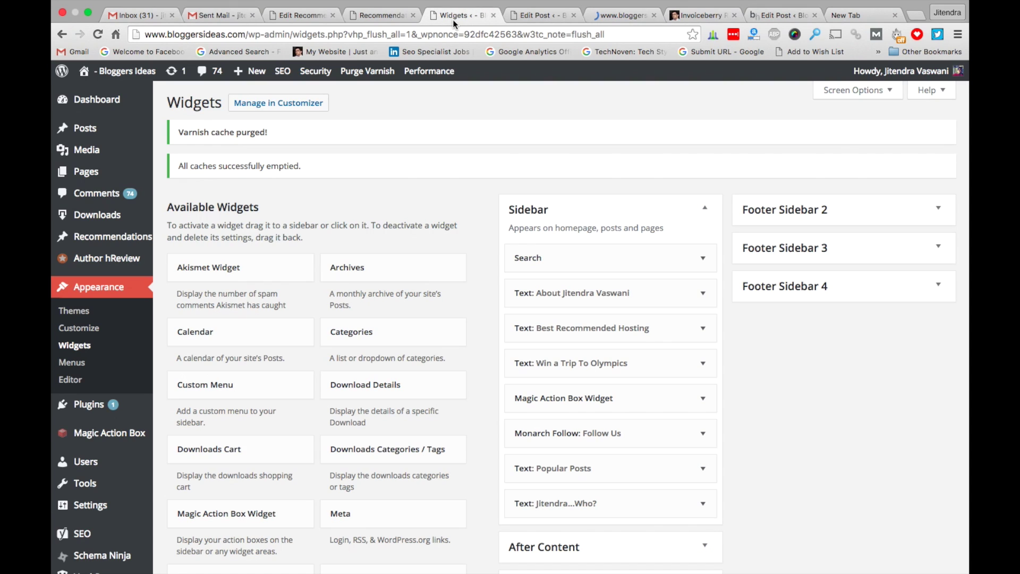
left_click(605, 17)
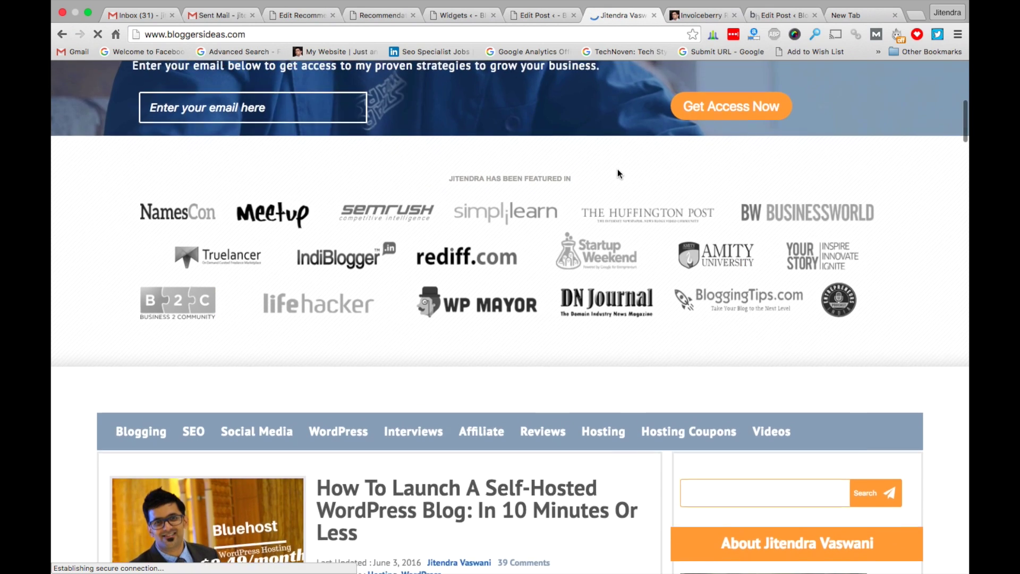
scroll(618, 169, "down", 20)
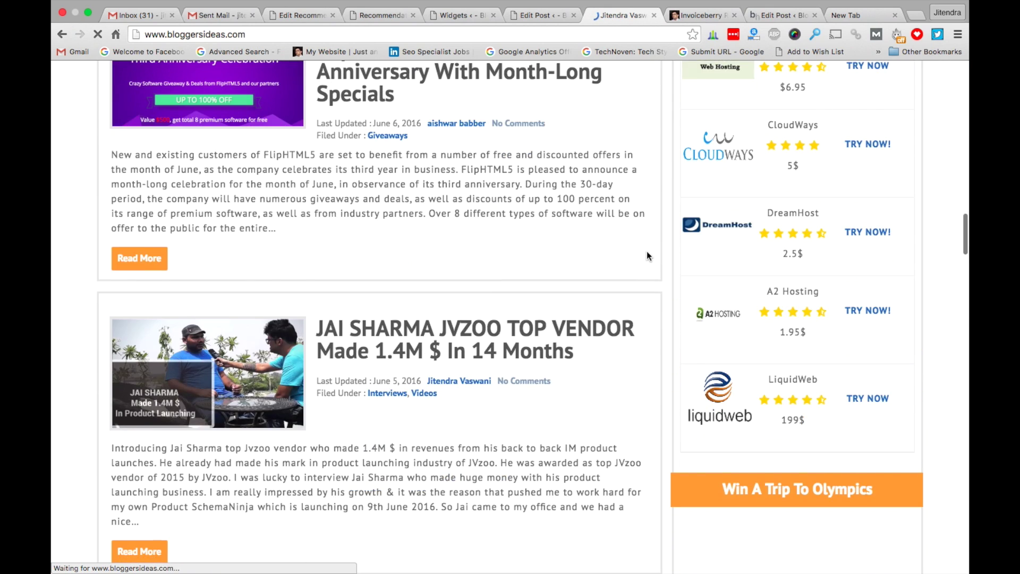
scroll(646, 251, "up", 6)
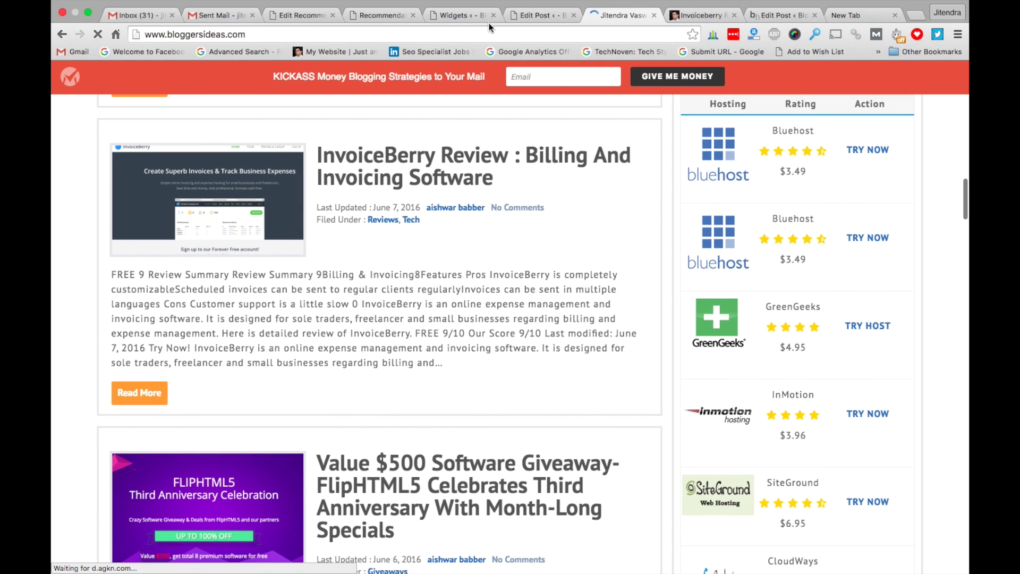
left_click(475, 17)
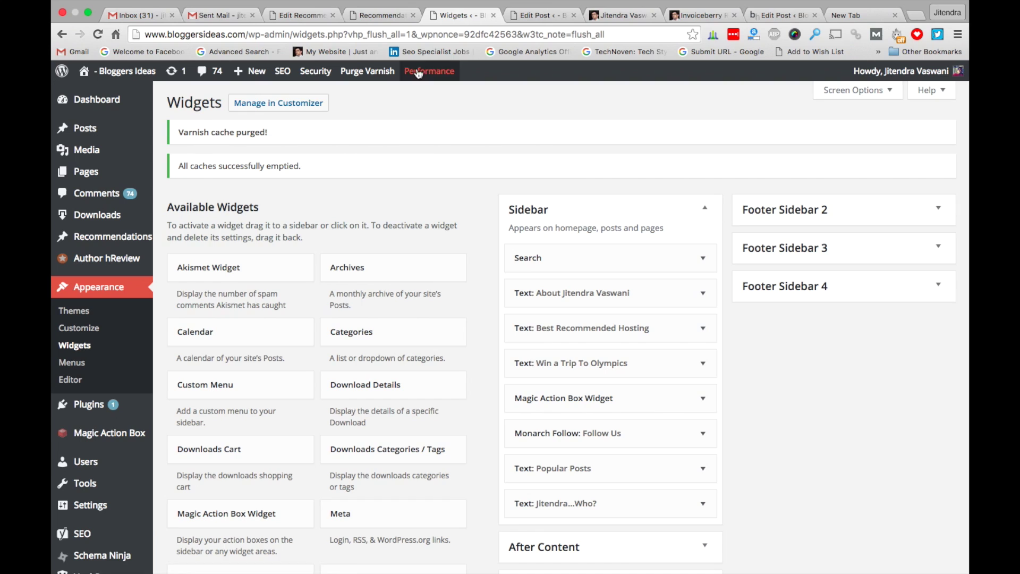
Go from the Recommendations list to the Bluehost edit page and scroll through its fields
left_click(382, 18)
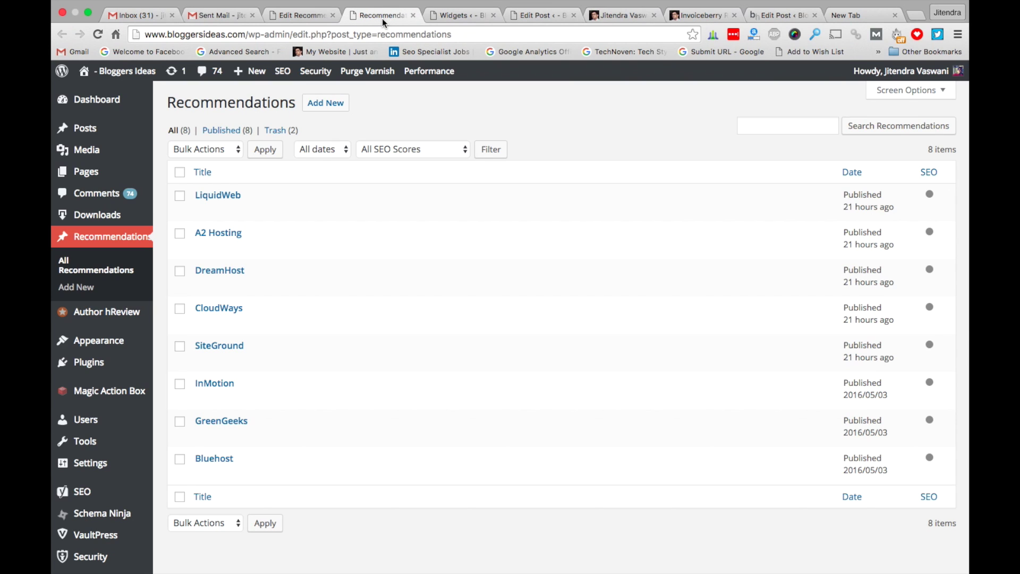
left_click(308, 14)
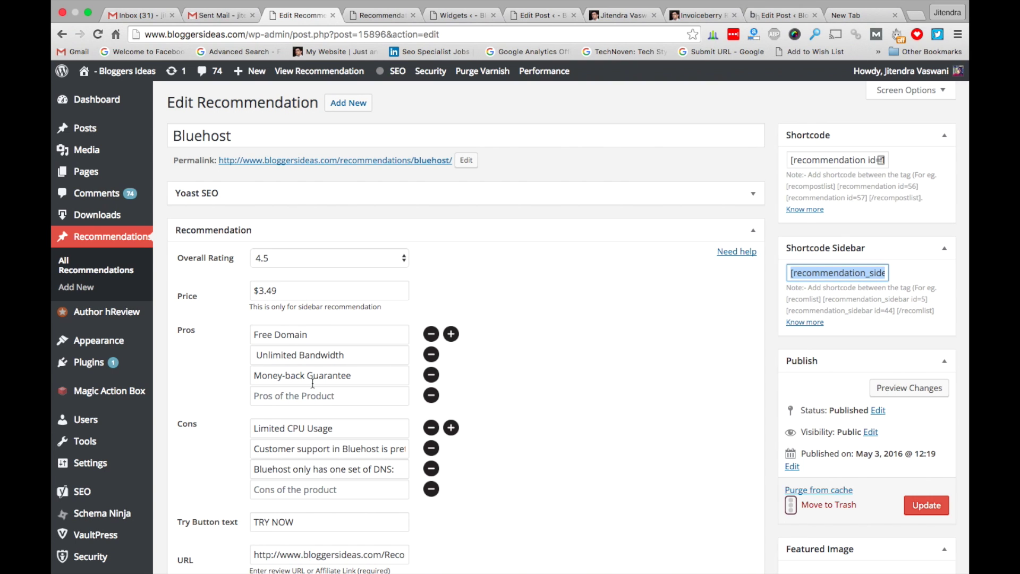
mouse_move(131, 498)
scroll(131, 497, "down", 3)
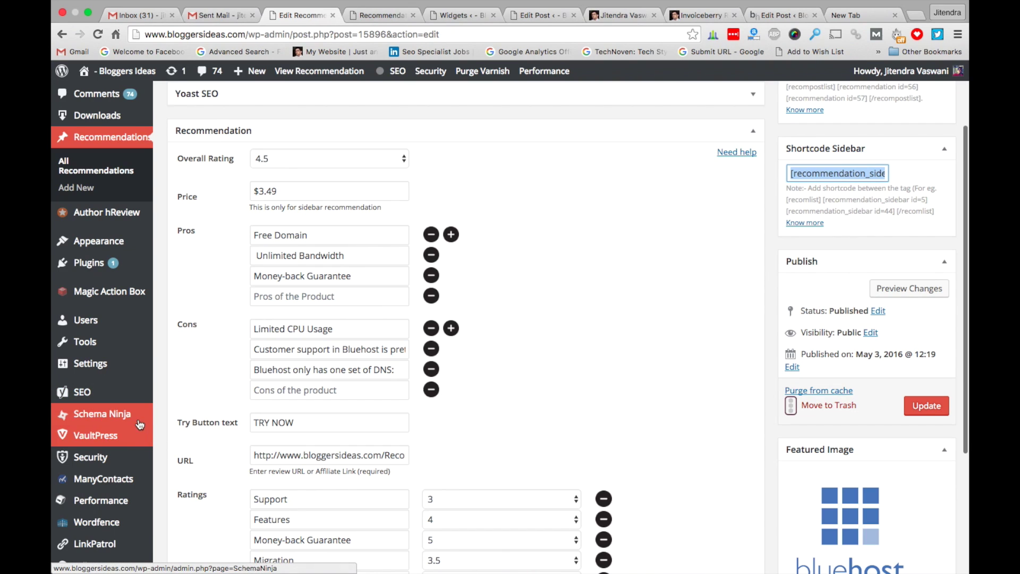
Open the Schema Ninja settings, briefly checking the blog and recommendations tabs along the way
left_click(102, 414)
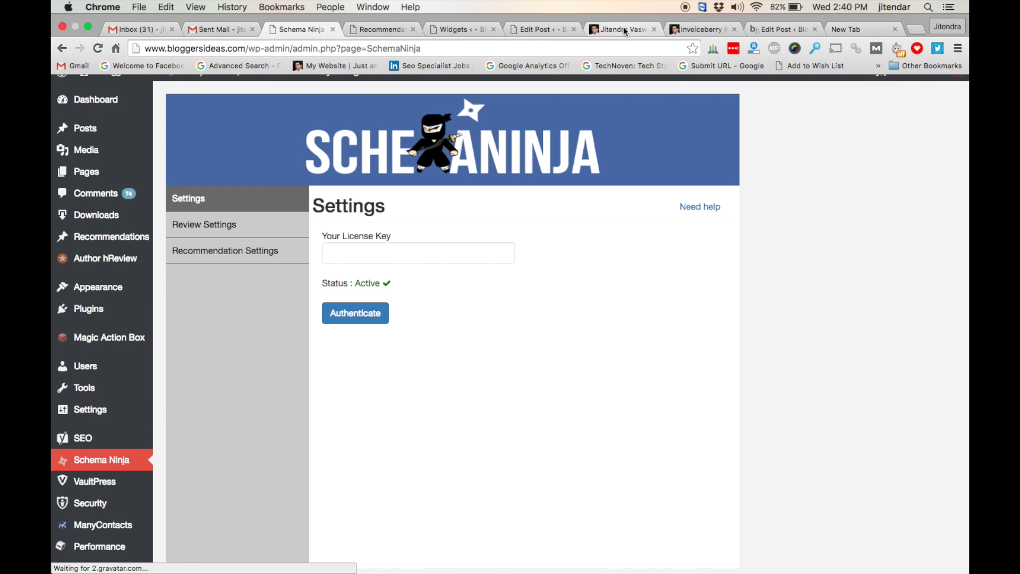
left_click(624, 27)
scroll(808, 201, "up", 3)
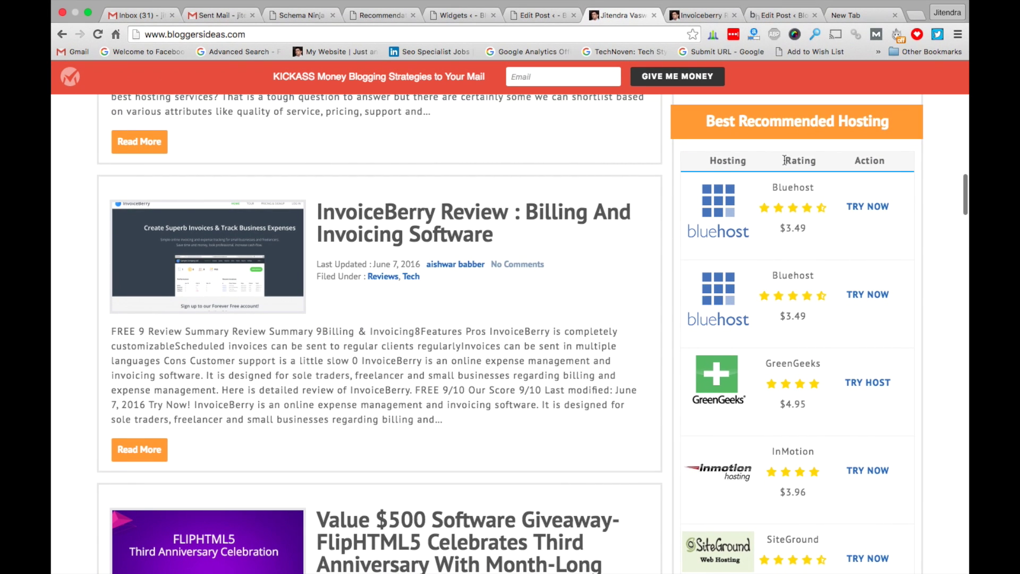
left_click(364, 15)
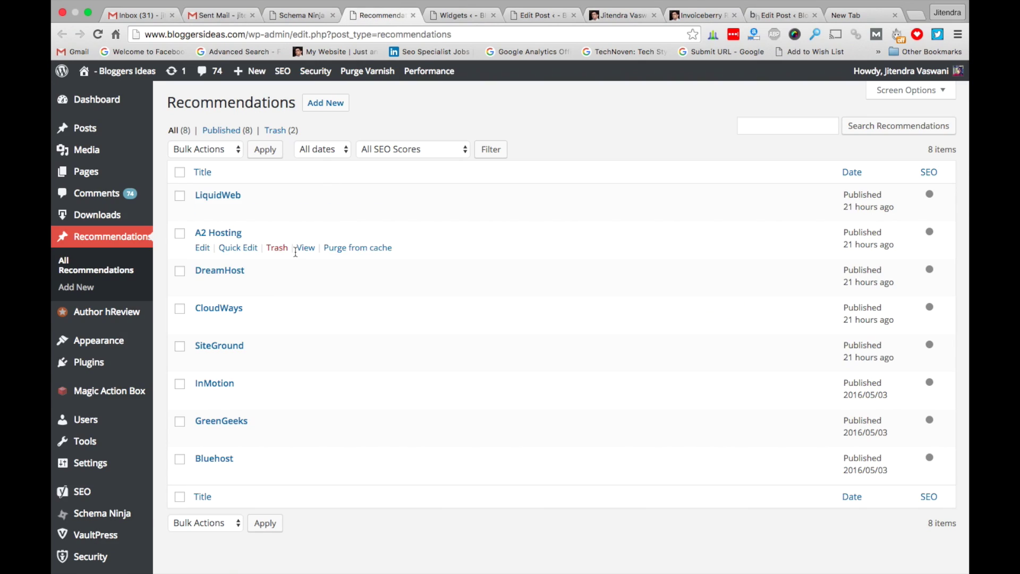
left_click(292, 15)
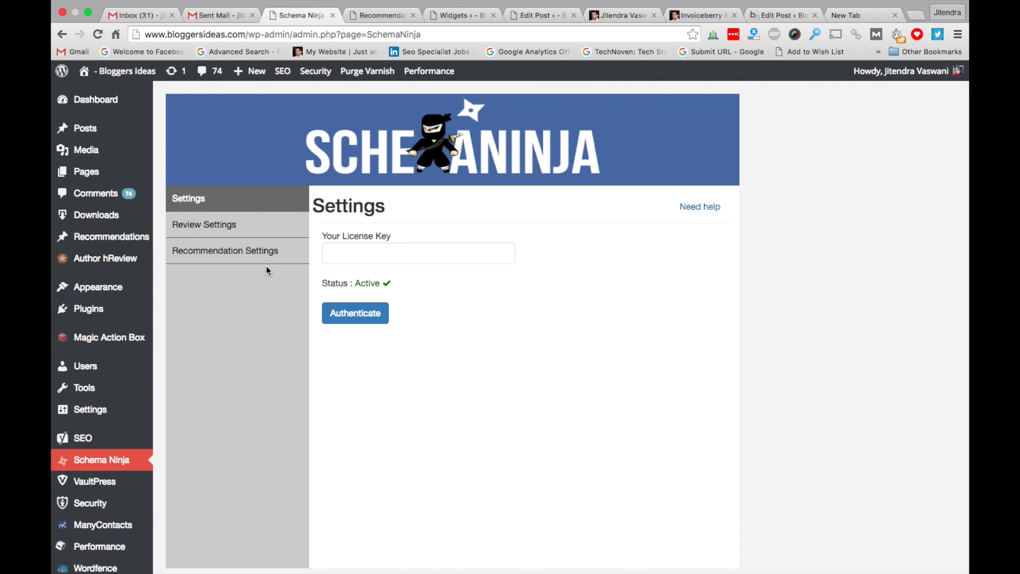
Review the Hosting, Rating and Action column titles, then view the live blog's hosting widget
left_click(238, 255)
scroll(521, 329, "down", 2)
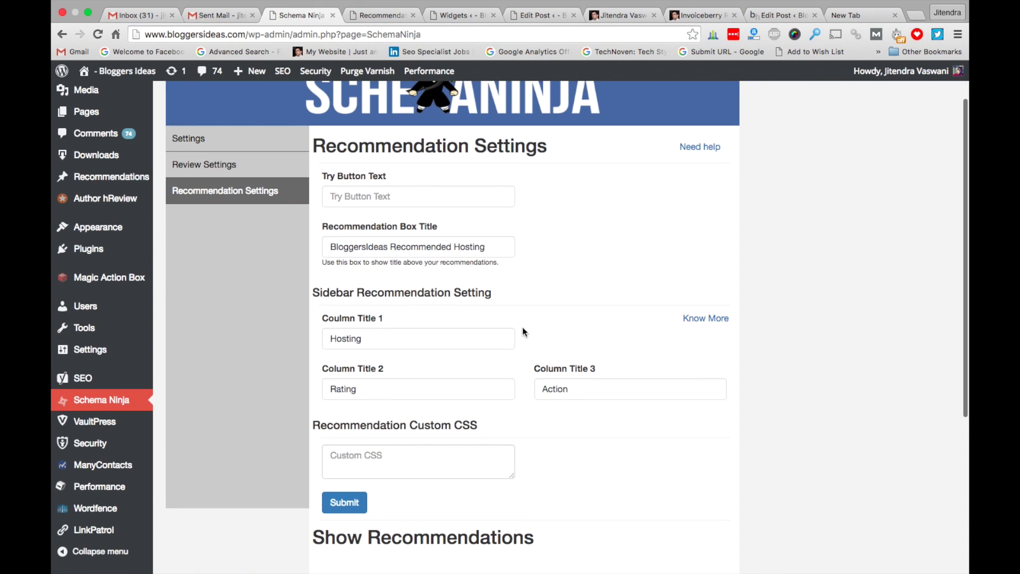
left_click(391, 338)
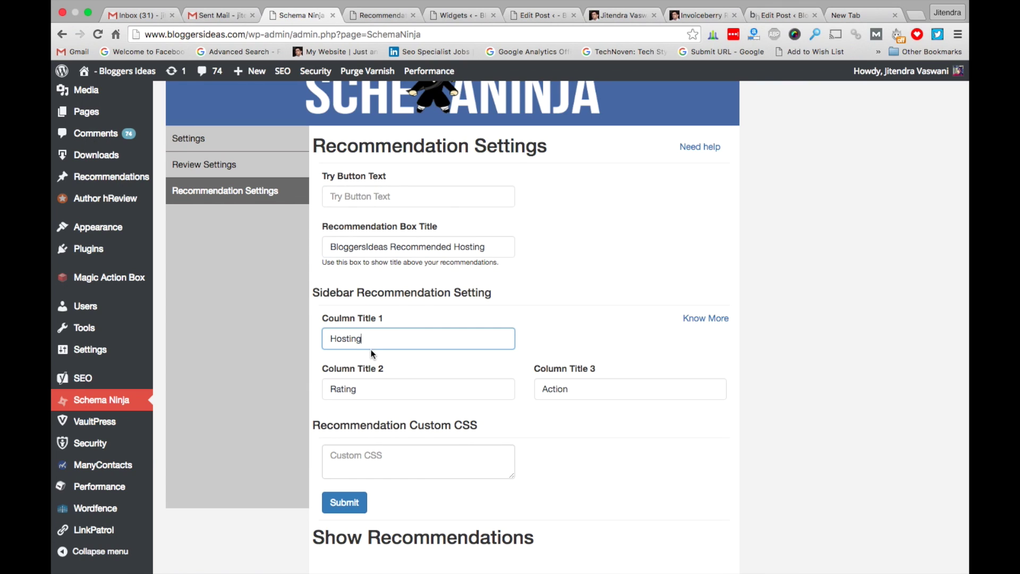
left_click(369, 339)
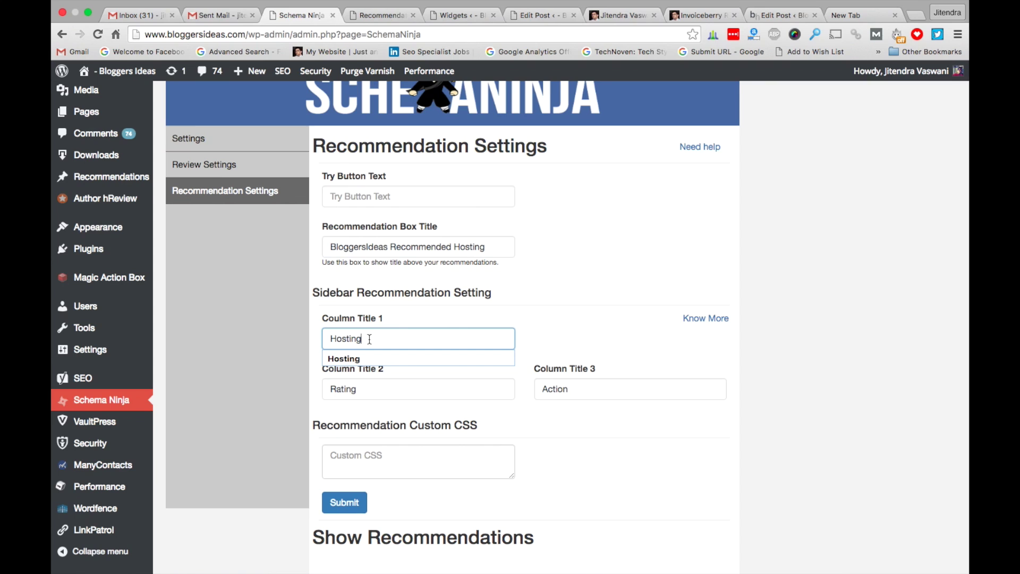
left_click(380, 394)
left_click(606, 398)
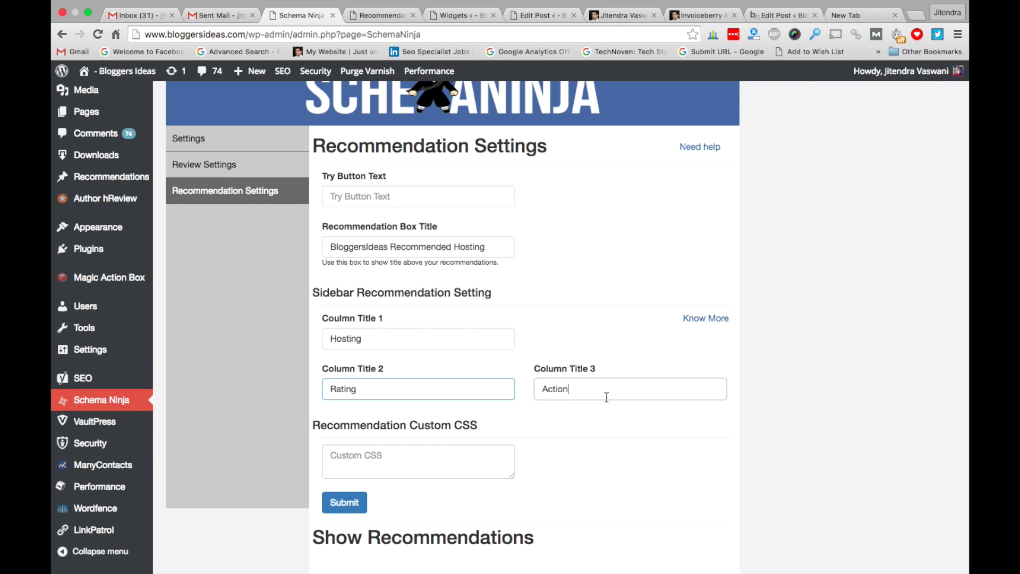
scroll(504, 437, "down", 5)
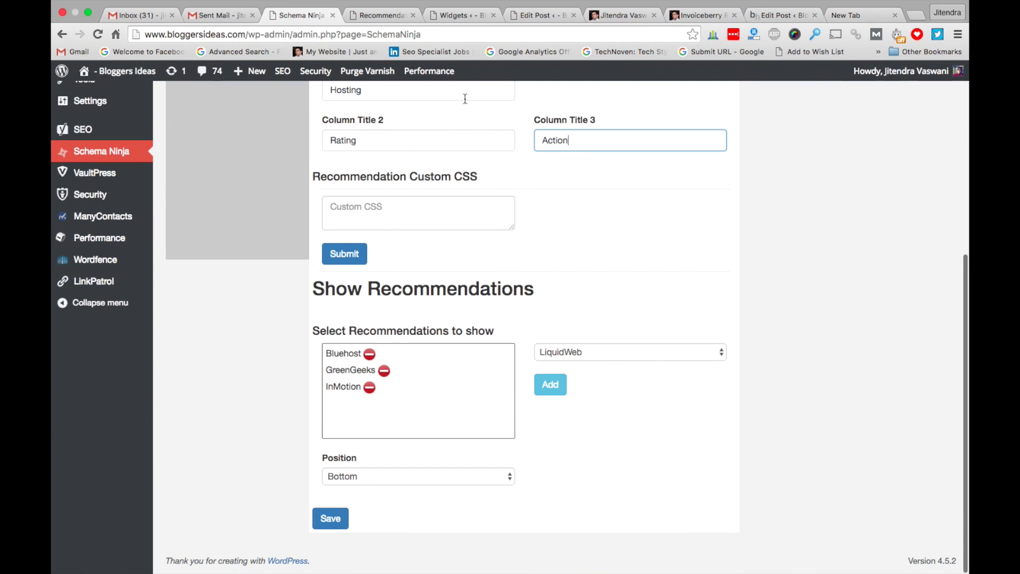
left_click(605, 14)
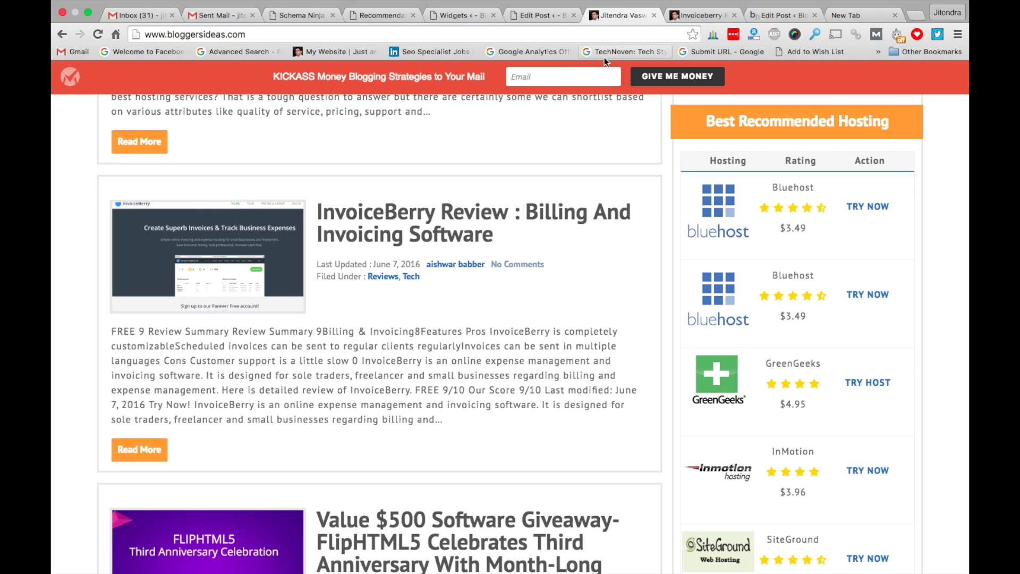
Glance at the recommendations list, then return to Schema Ninja's Show Recommendations settings
left_click(363, 20)
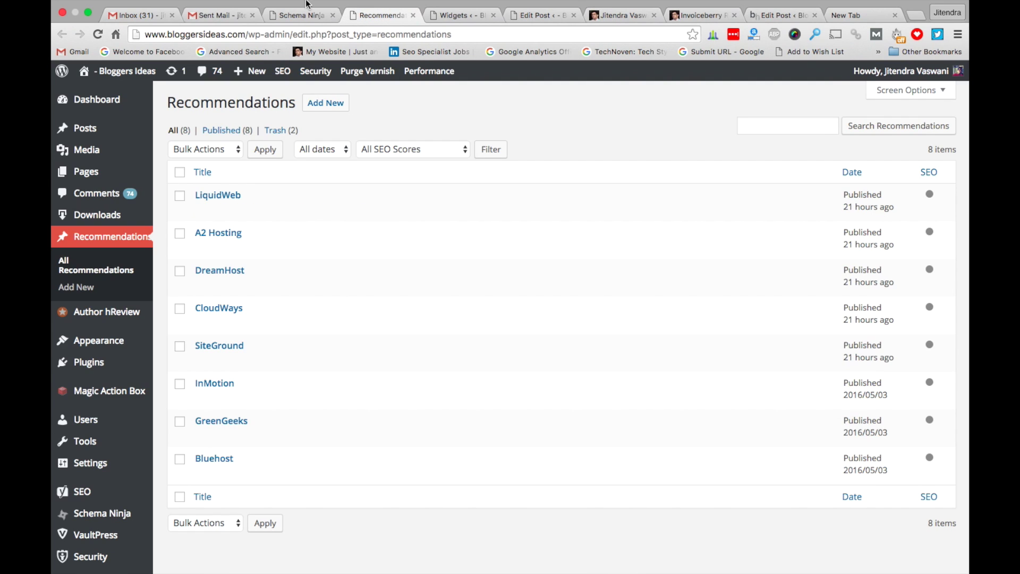
left_click(301, 15)
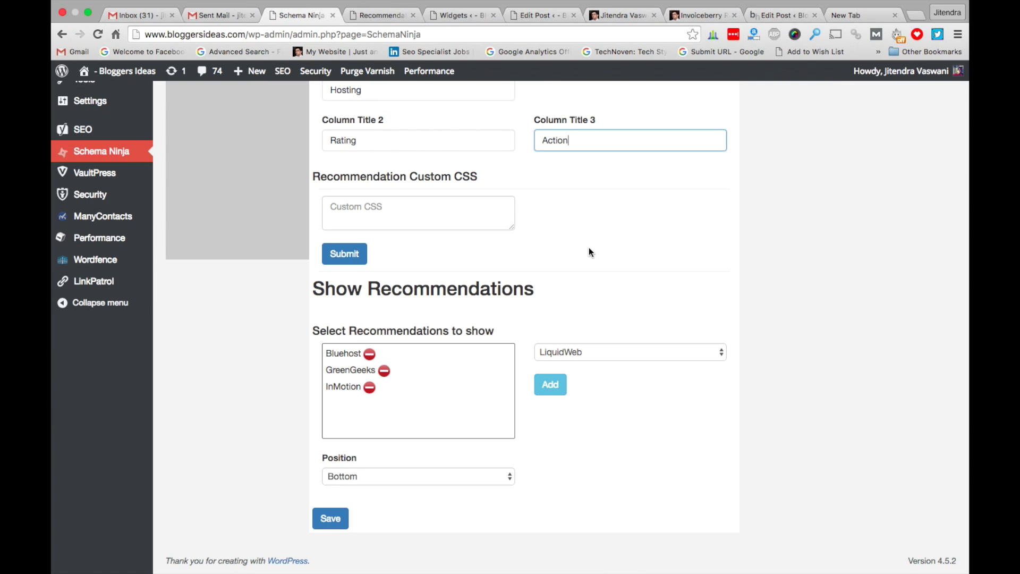